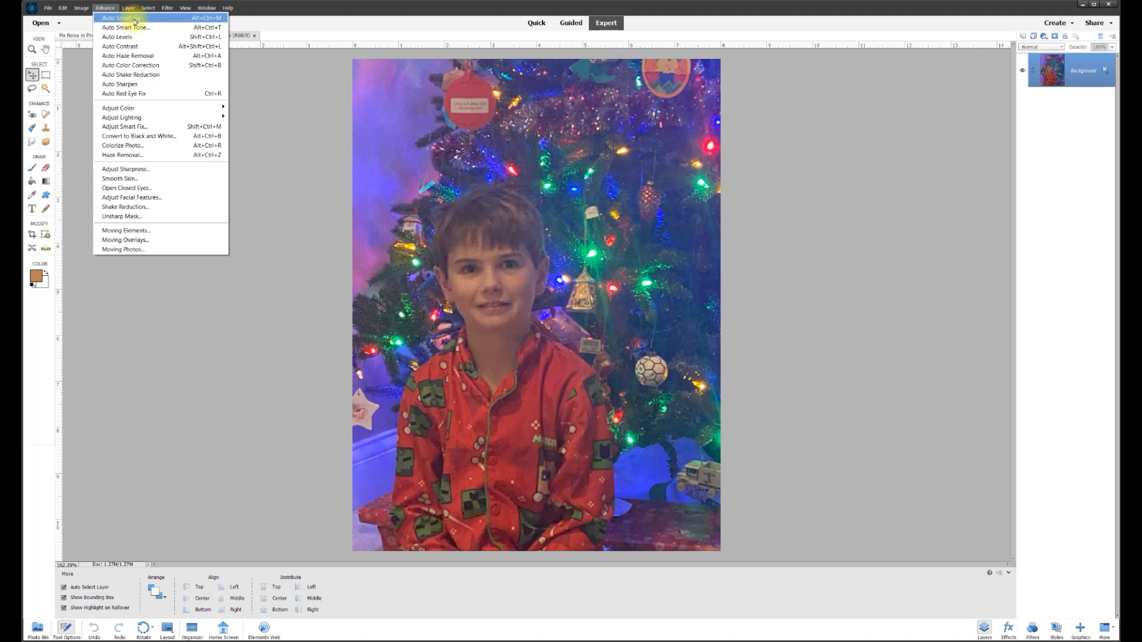
# Step: Try Auto Smart Fix on the whole photo
pyautogui.click(134, 19)
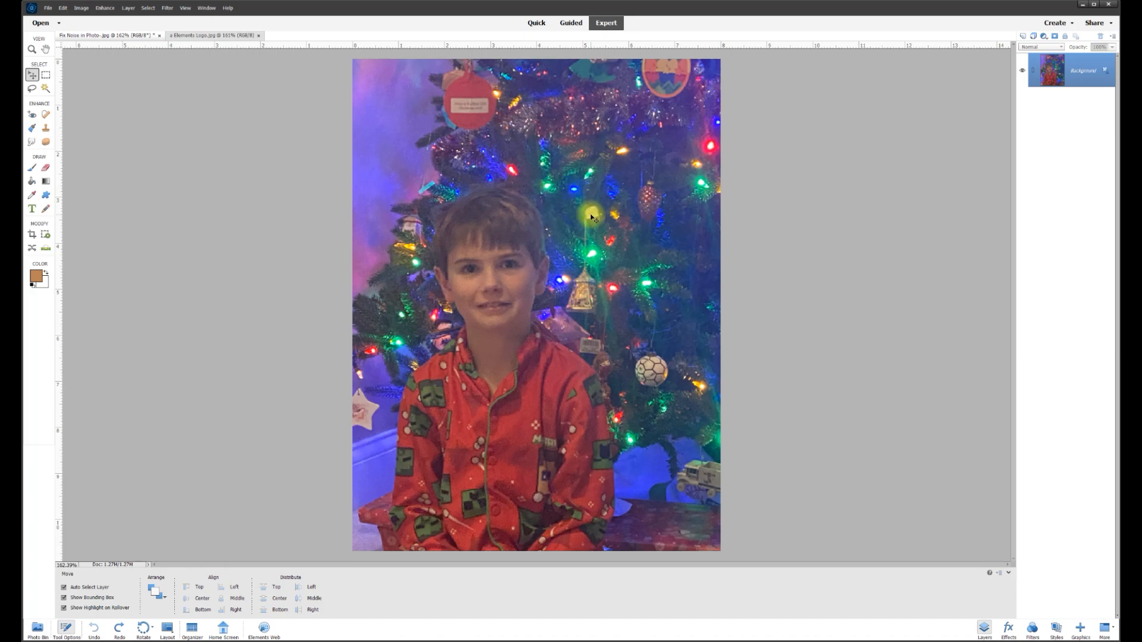
# Step: Duplicate the Background layer and hide the original Background layer beneath the copy
pyautogui.rightClick(1054, 73)
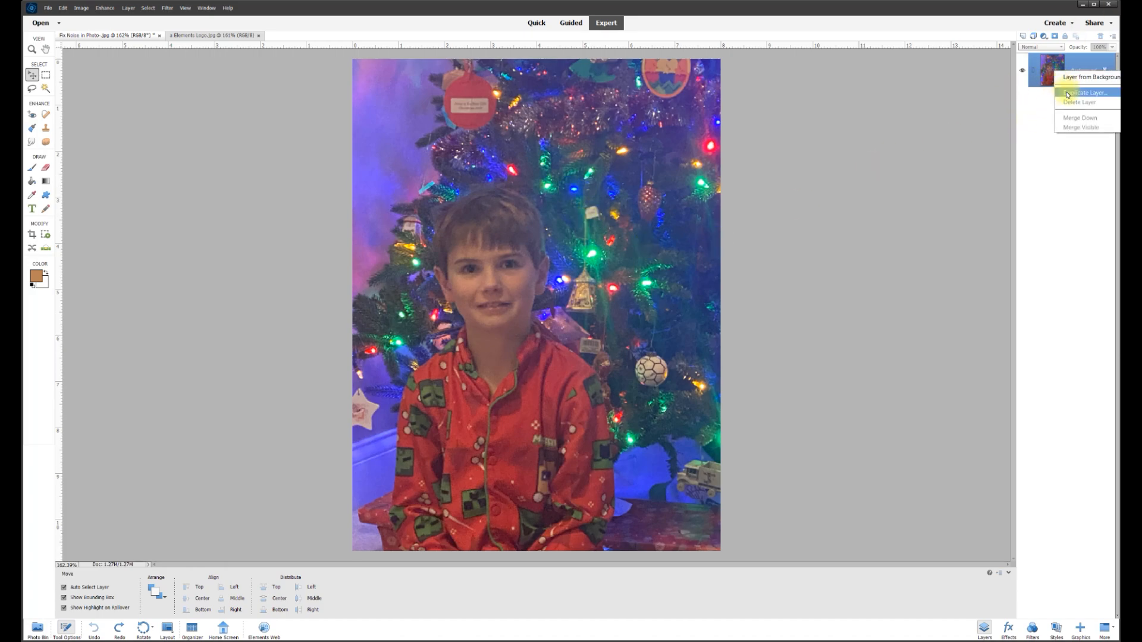
pyautogui.click(1068, 94)
pyautogui.click(638, 150)
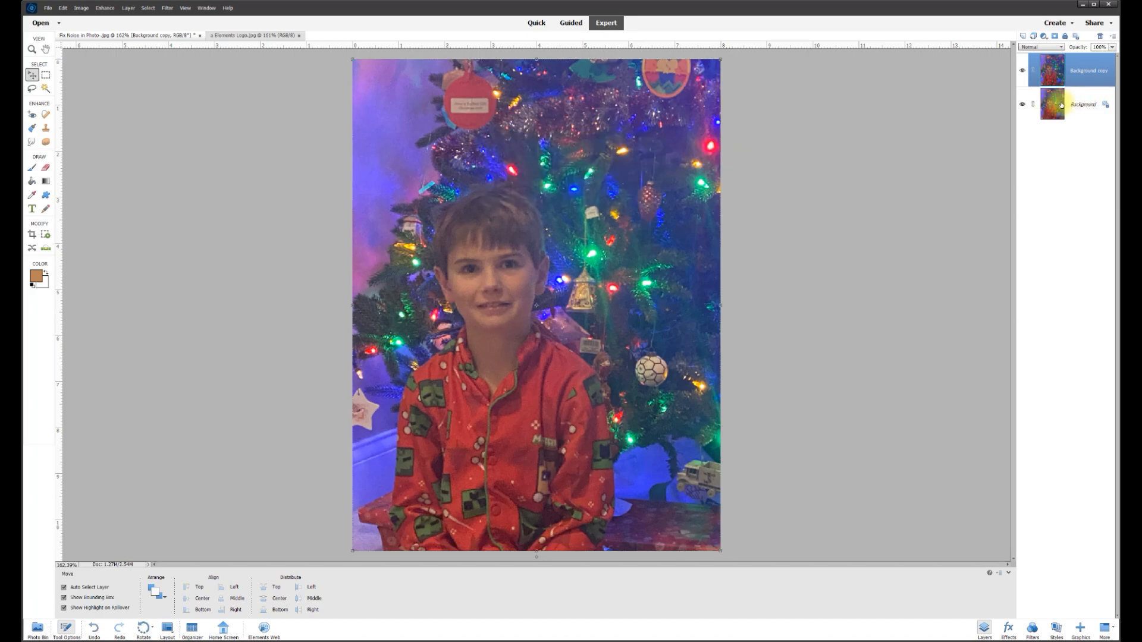
pyautogui.click(1022, 105)
# Step: Set up the Eraser with a soft round brush from the Default Brushes at a size of 4 px
pyautogui.click(33, 90)
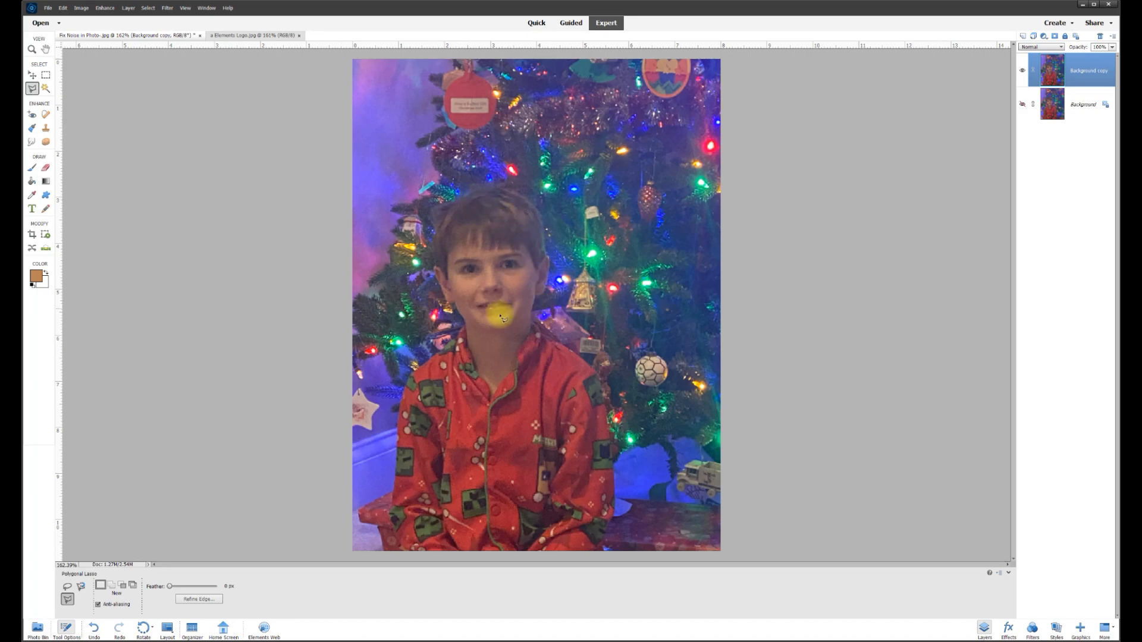
pyautogui.scroll(1, 409, 337)
pyautogui.scroll(1, 420, 366)
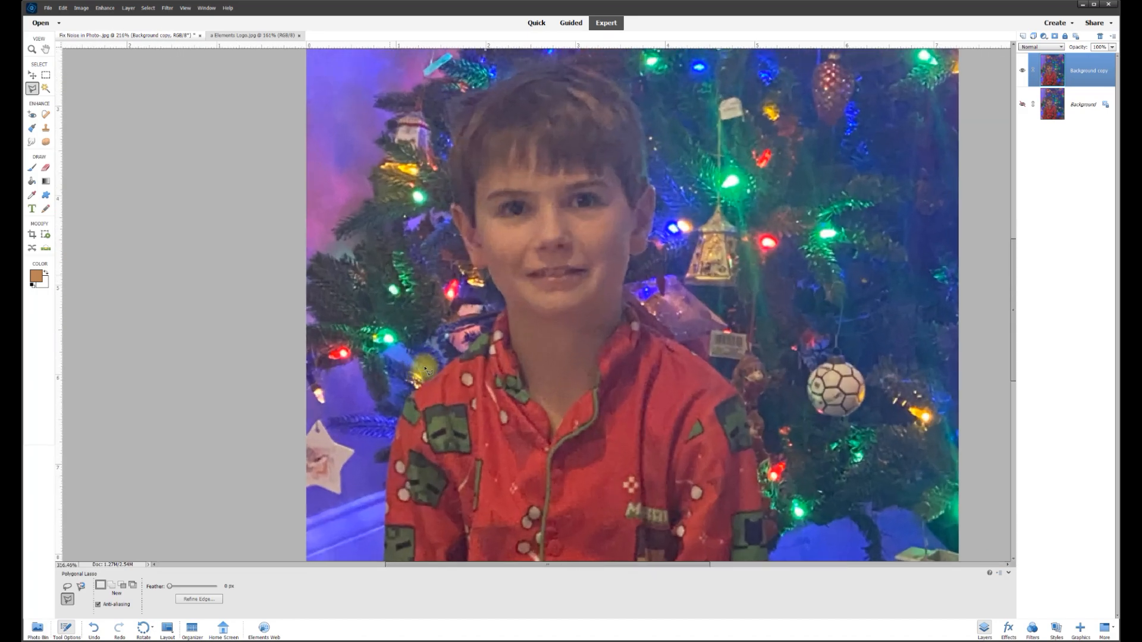
pyautogui.scroll(5, 422, 369)
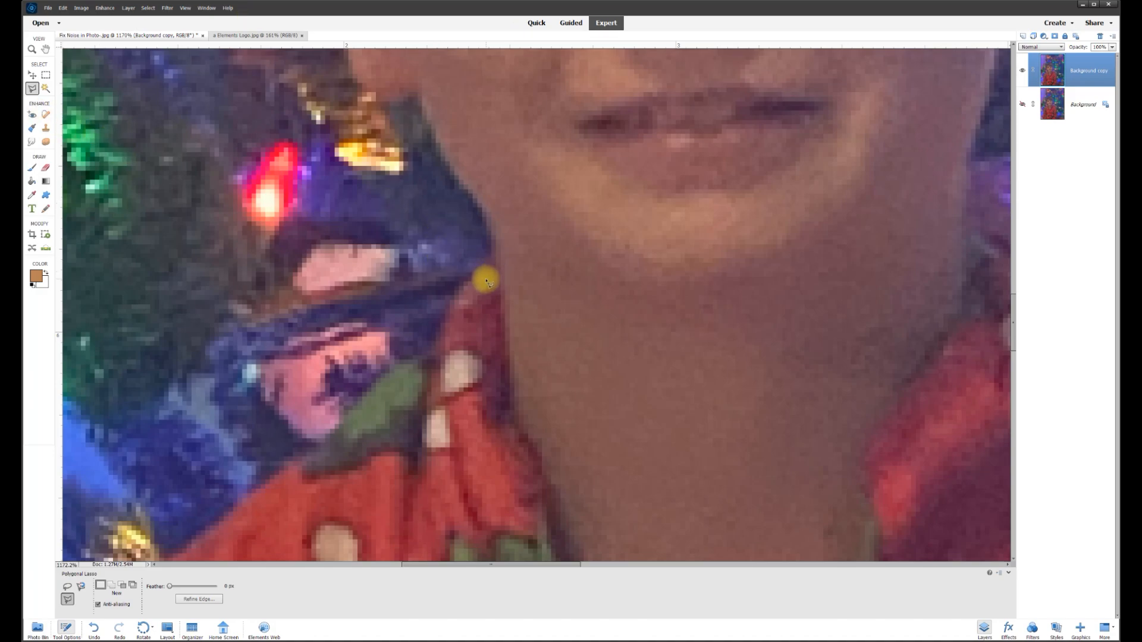
pyautogui.click(46, 168)
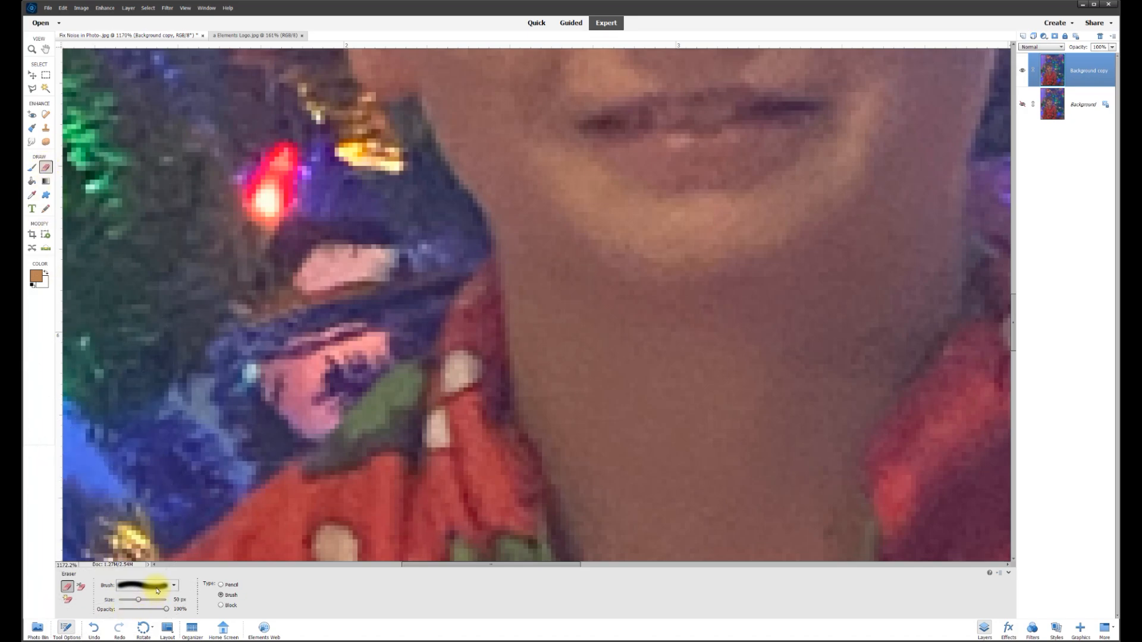
pyautogui.moveTo(466, 268); pyautogui.dragTo(636, 277)
pyautogui.hotkey('ctrl', 'z')
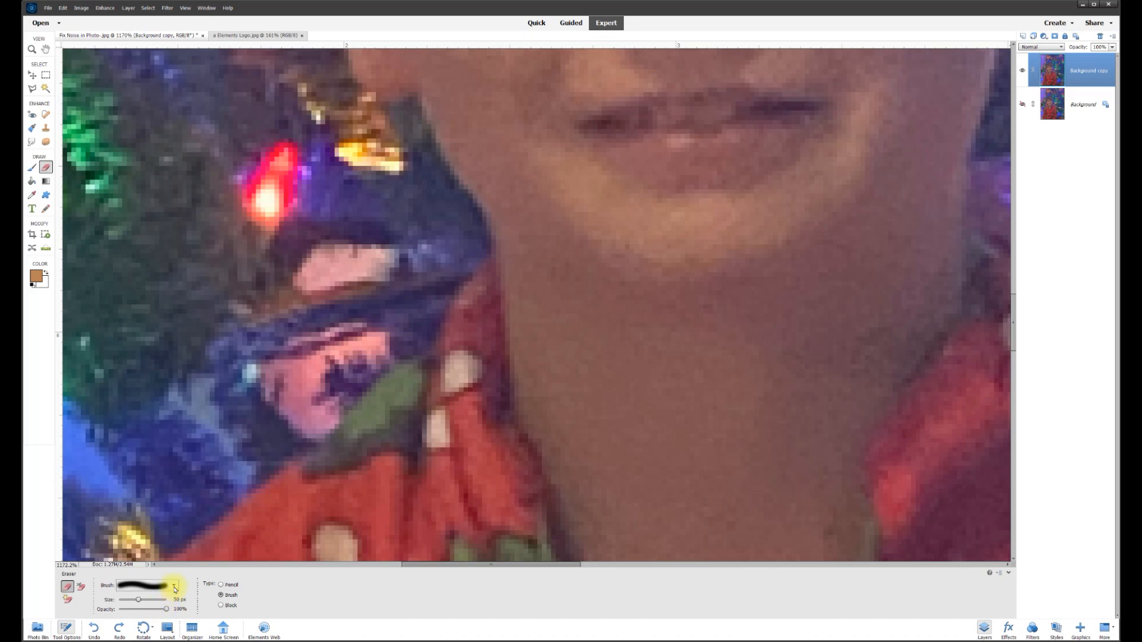
pyautogui.click(172, 587)
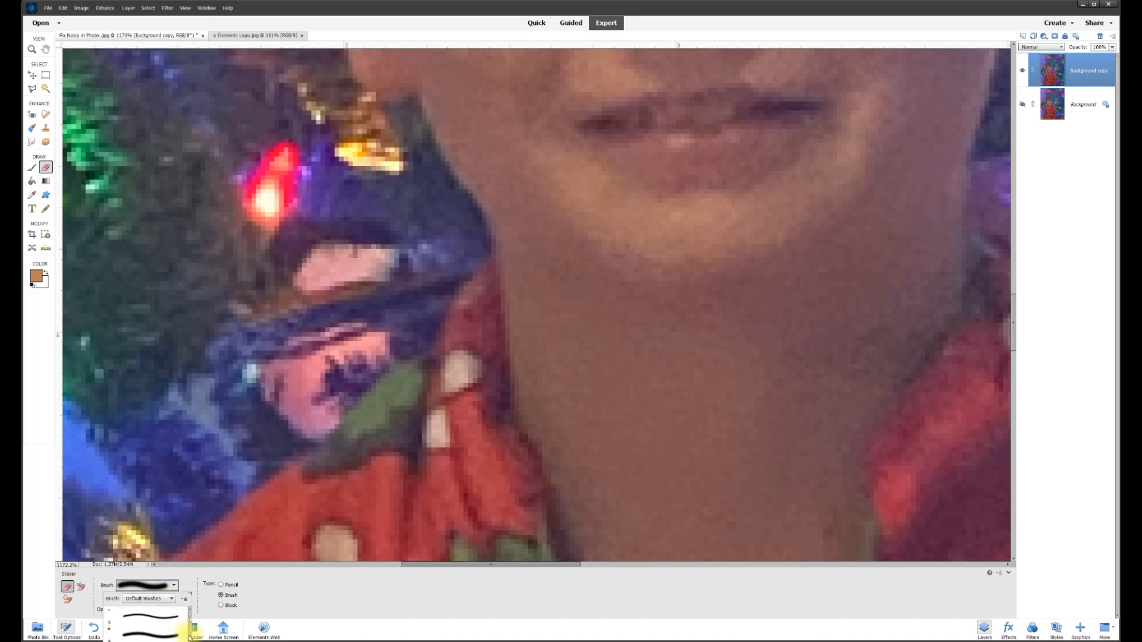
pyautogui.scroll(-5, 192, 623)
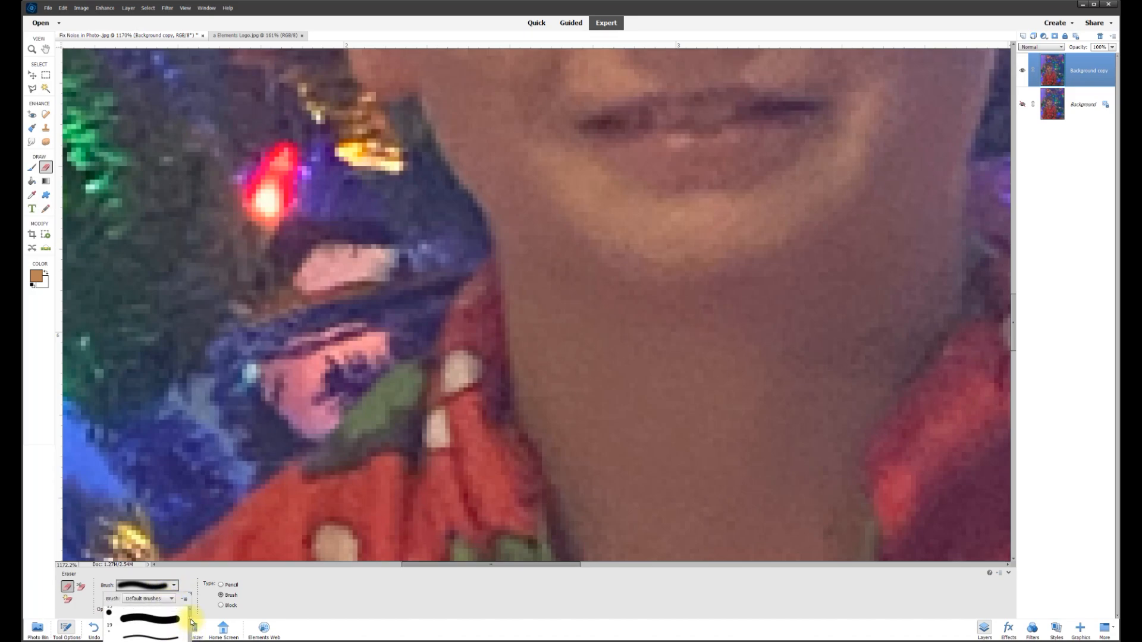
pyautogui.scroll(1, 160, 613)
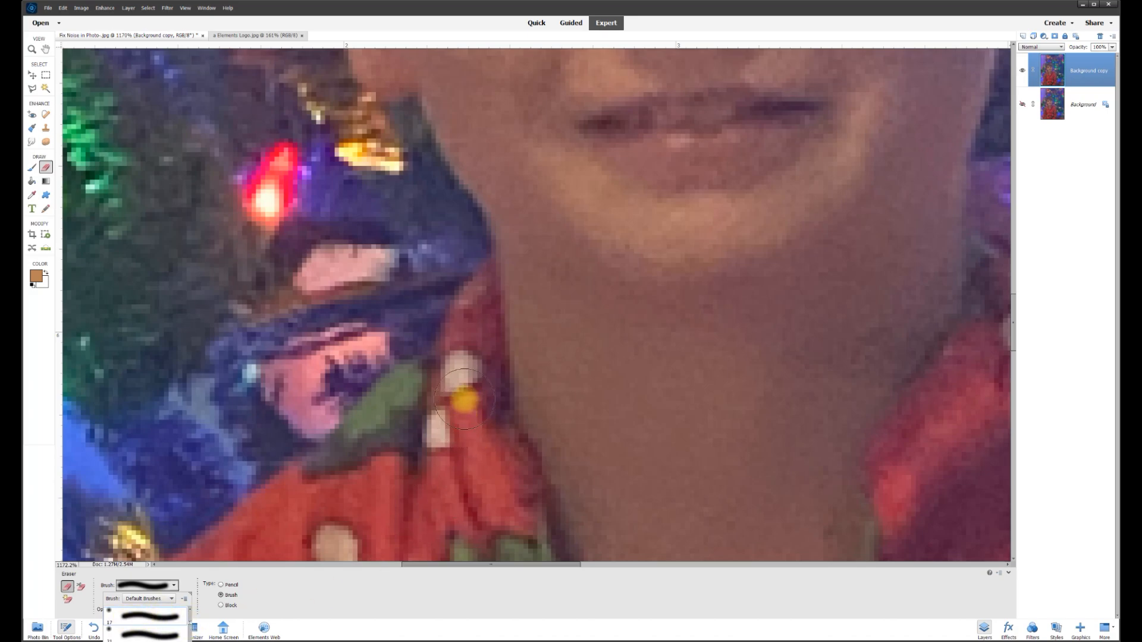
pyautogui.click(254, 613)
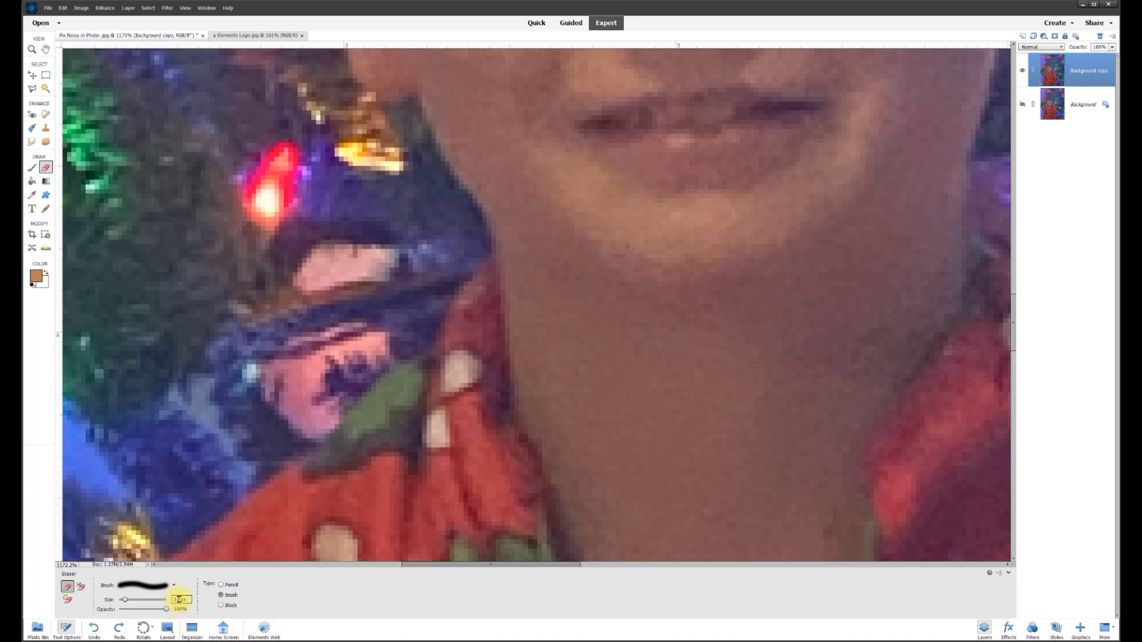
pyautogui.write('4')
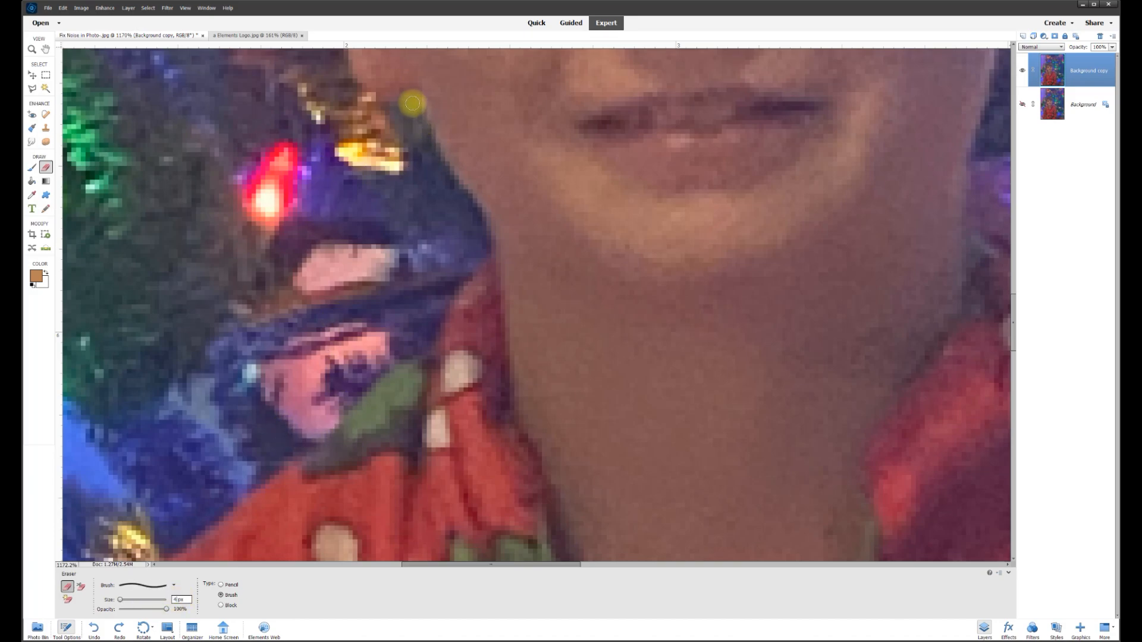
# Step: Erase a thin line along the left side of the boy's outline, from the jaw over the shoulder and sleeve to the photo's bottom edge
pyautogui.moveTo(415, 113)
pyautogui.mouseDown()
pyautogui.moveTo(476, 219)
pyautogui.moveTo(468, 268)
pyautogui.moveTo(310, 442)
pyautogui.moveTo(187, 534)
pyautogui.mouseUp()
pyautogui.moveTo(1011, 327); pyautogui.dragTo(1011, 380)
pyautogui.moveTo(558, 563); pyautogui.dragTo(498, 573)
pyautogui.moveTo(485, 186)
pyautogui.mouseDown()
pyautogui.moveTo(377, 293)
pyautogui.moveTo(300, 511)
pyautogui.moveTo(278, 218)
pyautogui.moveTo(250, 357)
pyautogui.mouseUp()
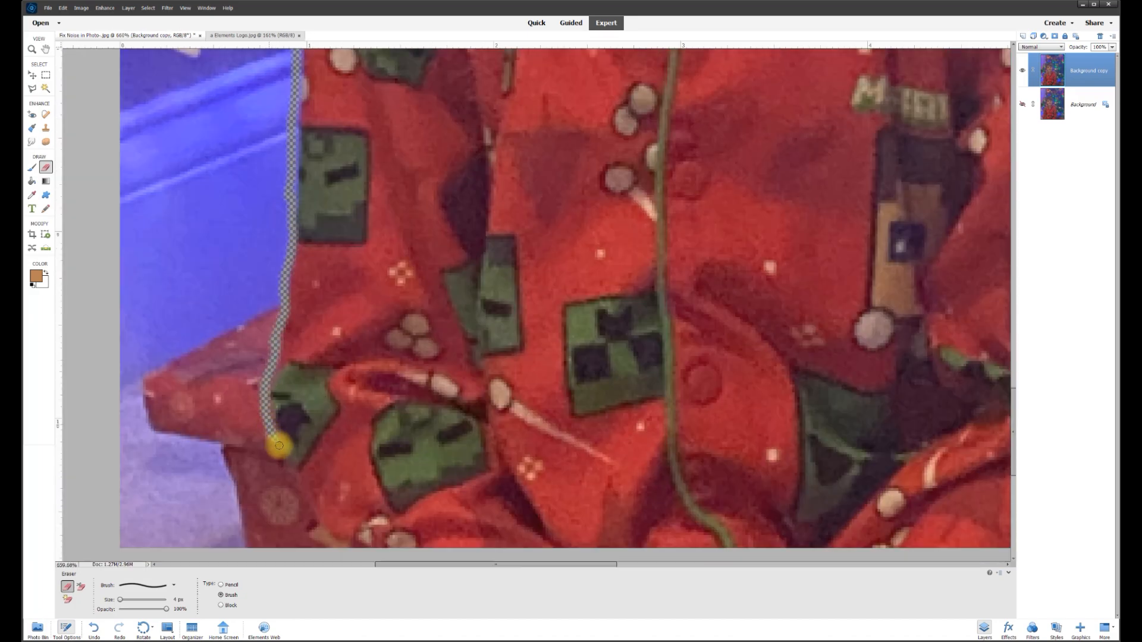
pyautogui.moveTo(280, 446); pyautogui.dragTo(321, 535)
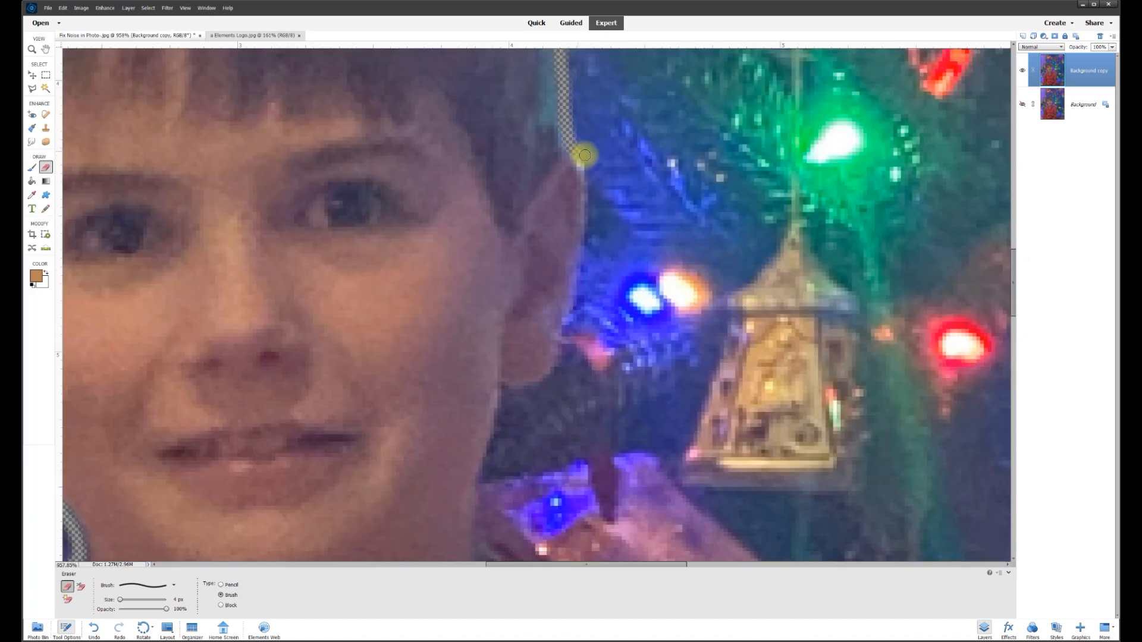
# Step: Erase a thin line along the right side of the boy's outline, from the ear over neck, shoulder and sleeve to the photo's bottom edge
pyautogui.moveTo(587, 153)
pyautogui.mouseDown()
pyautogui.moveTo(589, 268)
pyautogui.moveTo(543, 377)
pyautogui.mouseUp()
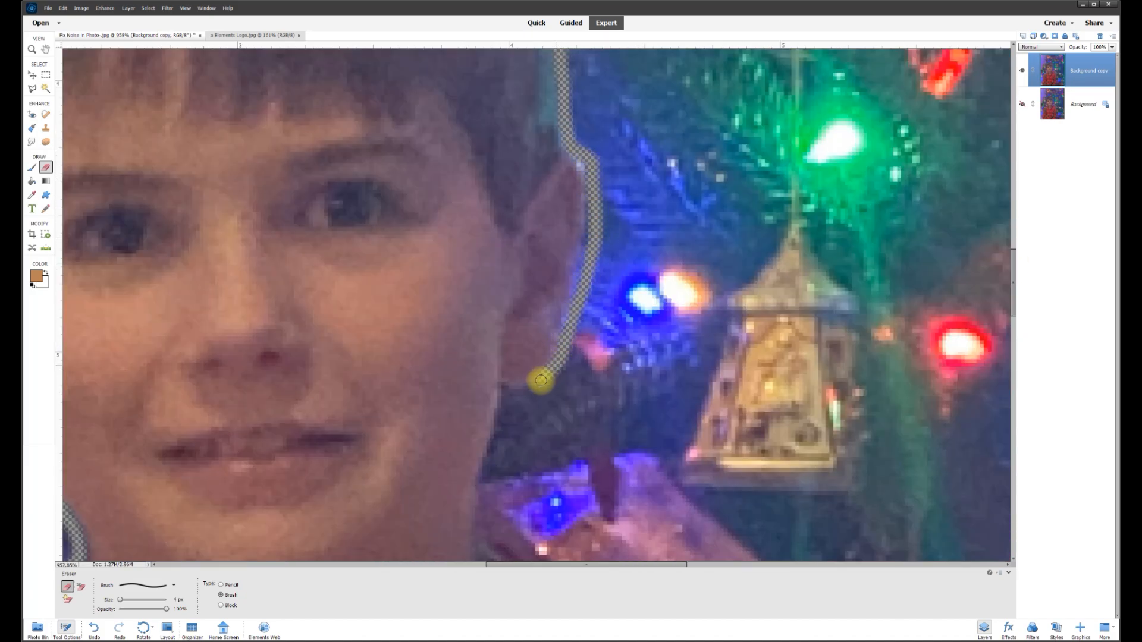
pyautogui.moveTo(543, 377); pyautogui.dragTo(487, 470)
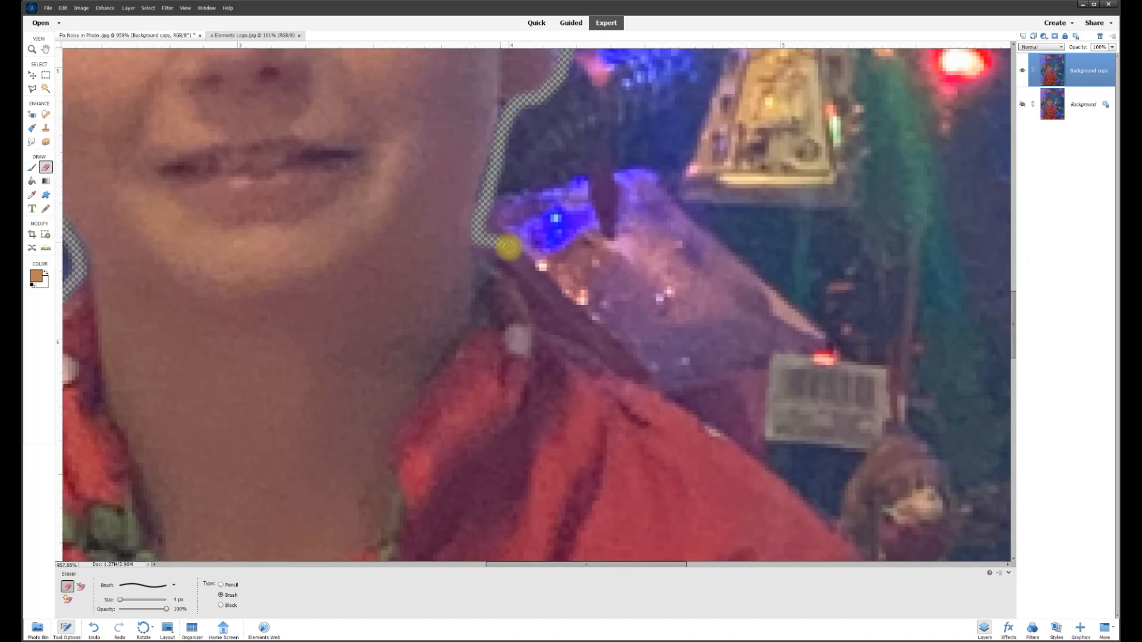
pyautogui.moveTo(509, 247); pyautogui.dragTo(722, 420)
pyautogui.moveTo(821, 295); pyautogui.dragTo(885, 375)
pyautogui.moveTo(884, 374); pyautogui.dragTo(916, 511)
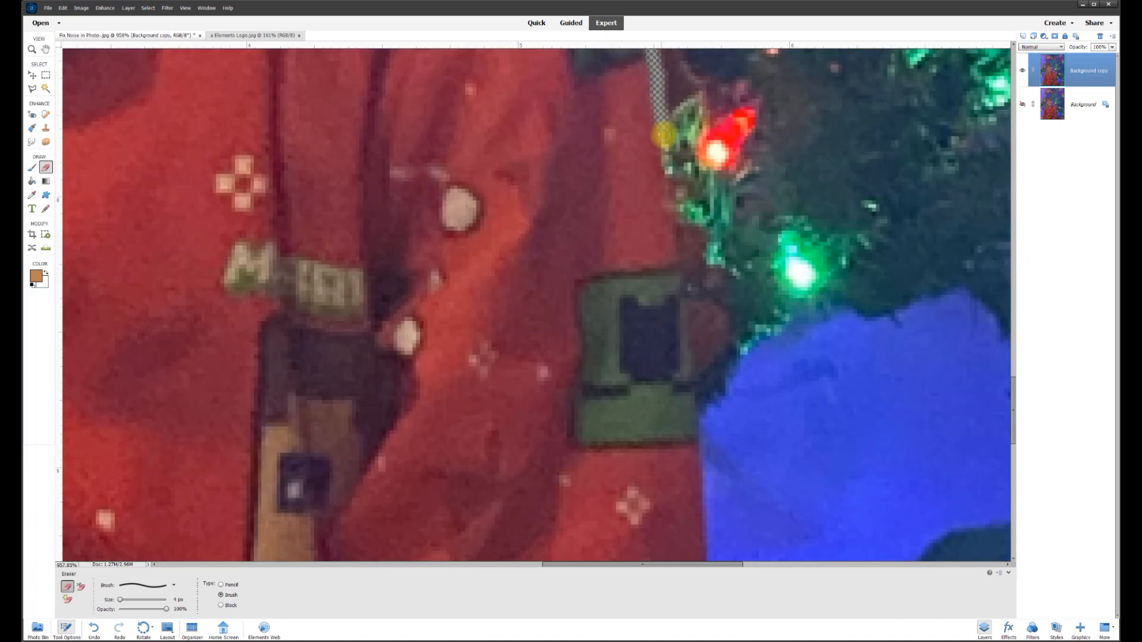
pyautogui.moveTo(663, 125)
pyautogui.mouseDown()
pyautogui.moveTo(694, 309)
pyautogui.moveTo(690, 441)
pyautogui.mouseUp()
pyautogui.moveTo(708, 56)
pyautogui.mouseDown()
pyautogui.moveTo(709, 268)
pyautogui.moveTo(643, 459)
pyautogui.mouseUp()
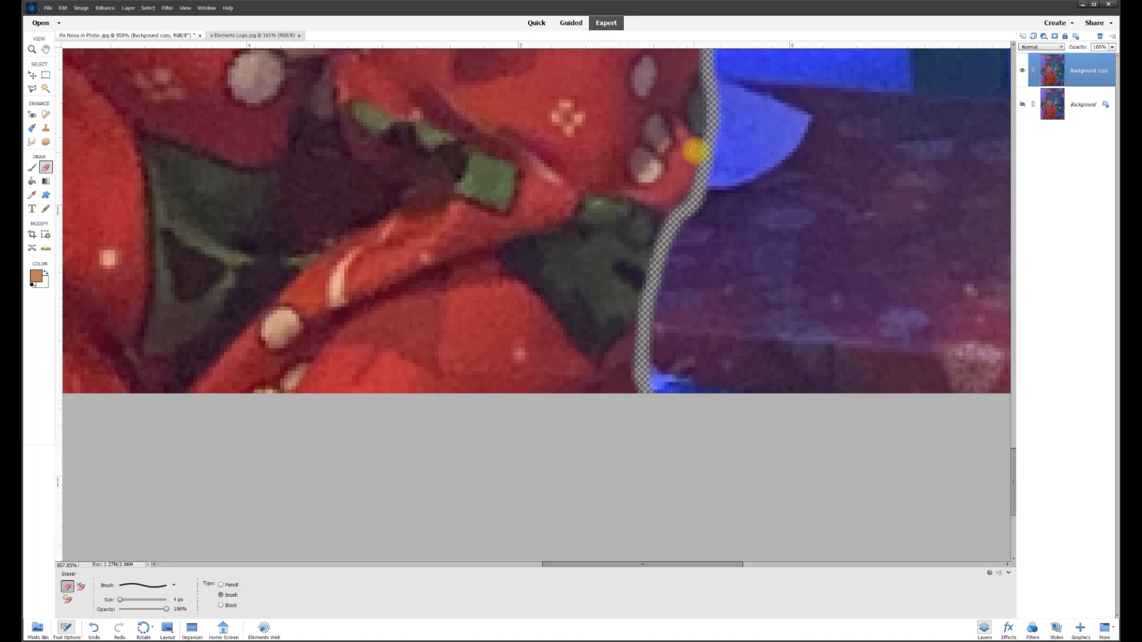
# Step: Start a Polygonal Lasso selection below the photo's bottom edge and trace it up the erased line beside the boy's right-hand sleeve
pyautogui.click(33, 89)
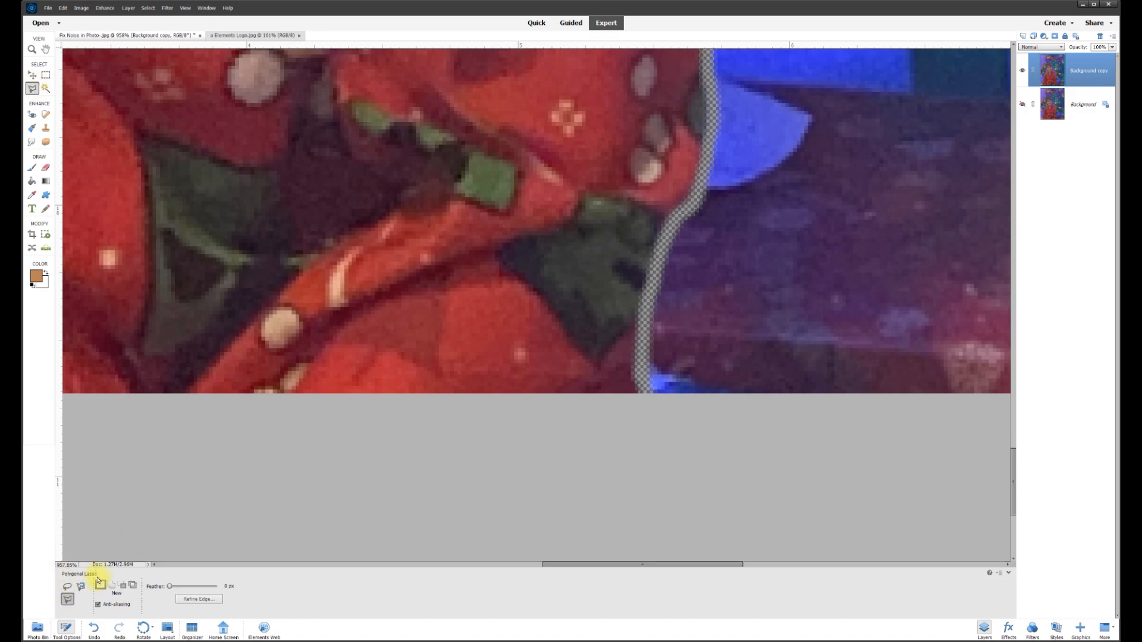
pyautogui.click(649, 409)
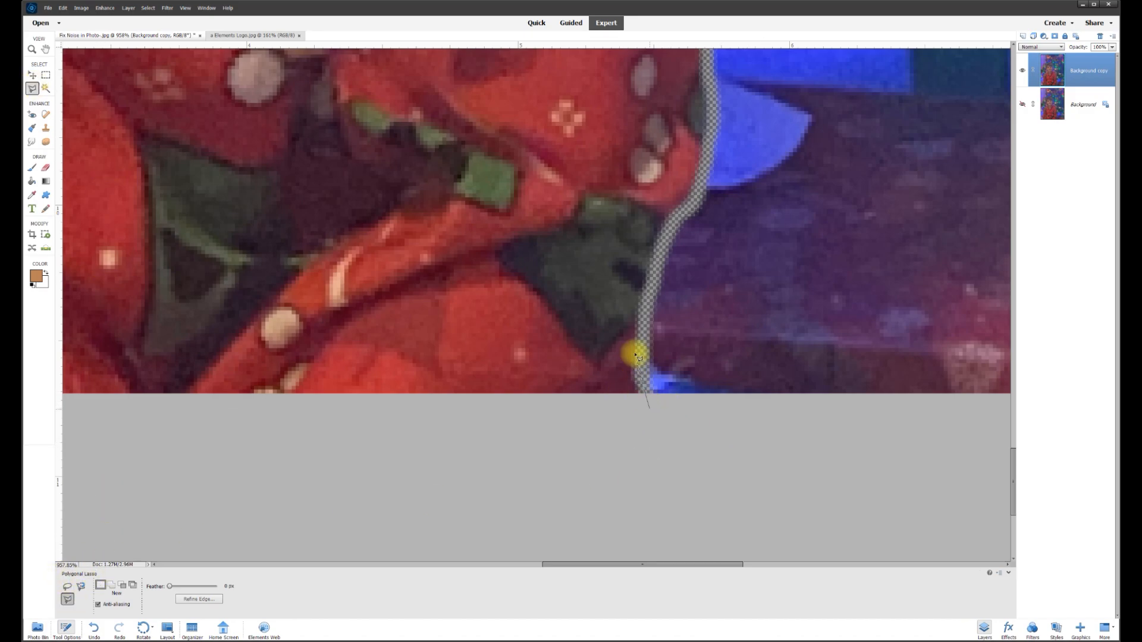
pyautogui.click(641, 345)
pyautogui.click(670, 227)
pyautogui.click(696, 198)
pyautogui.click(714, 143)
pyautogui.scroll(3, 708, 77)
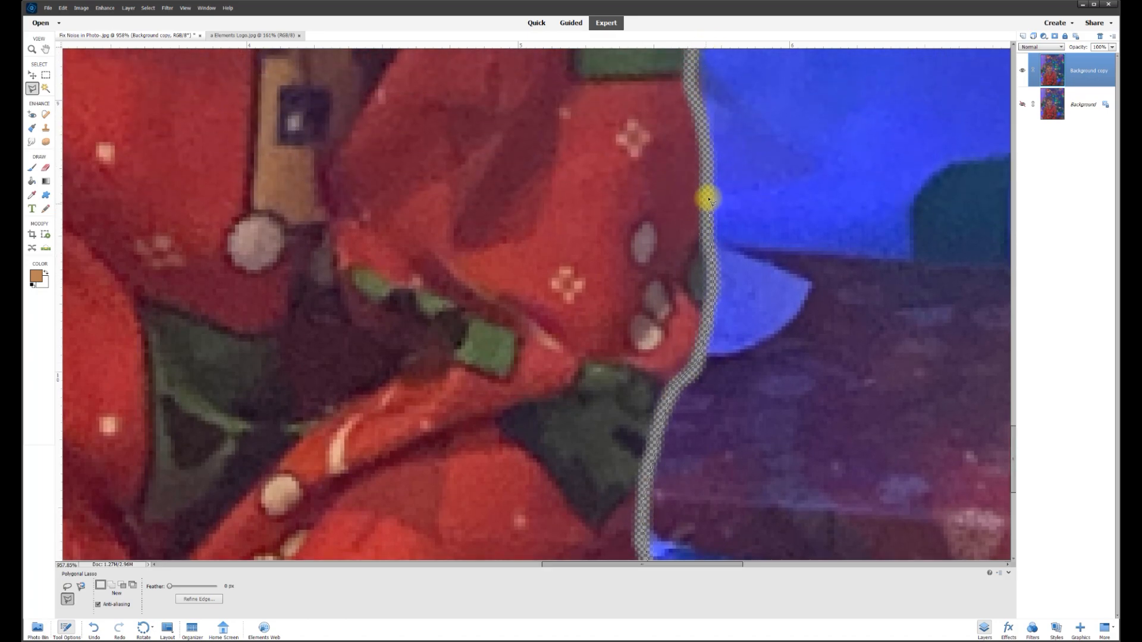
pyautogui.click(704, 142)
pyautogui.click(691, 90)
pyautogui.moveTo(702, 34)
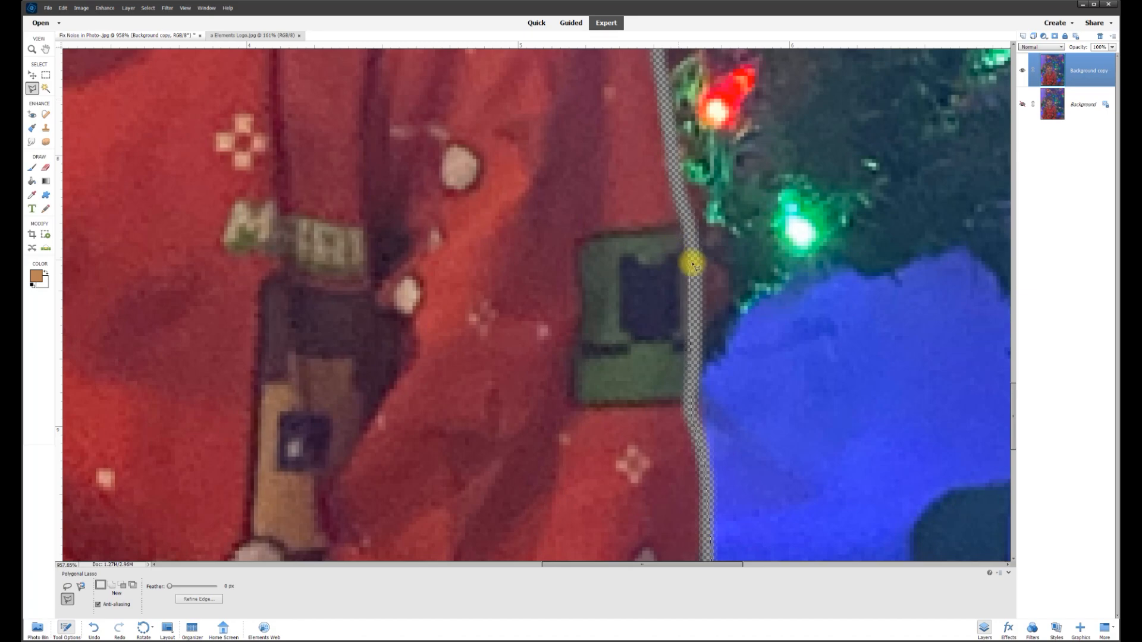
pyautogui.click(697, 260)
pyautogui.click(680, 201)
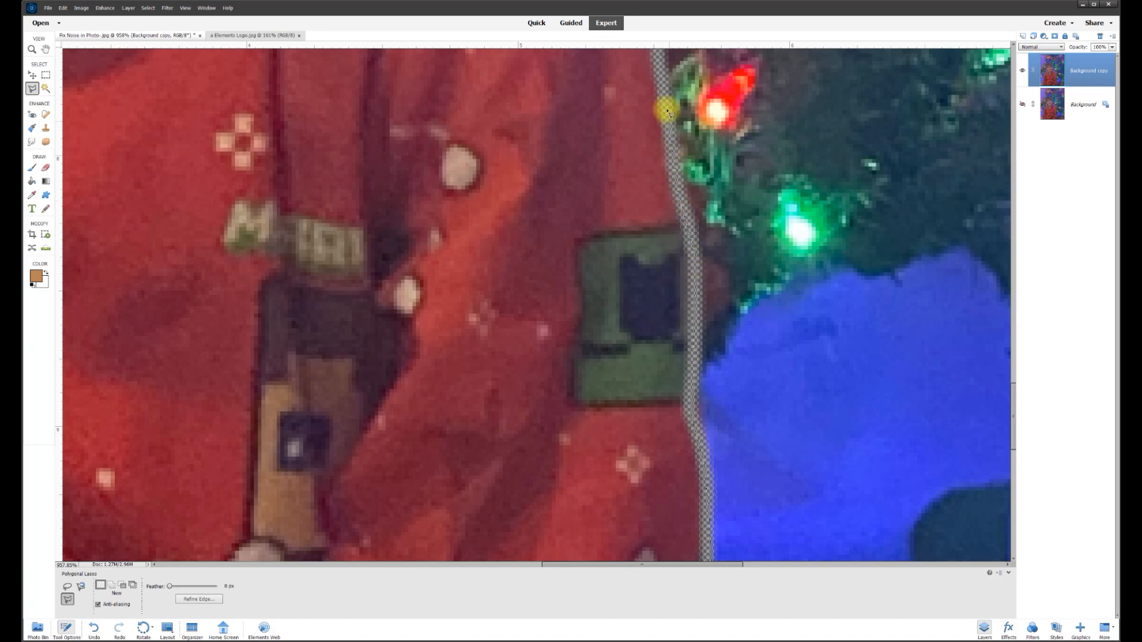
pyautogui.click(669, 121)
pyautogui.moveTo(653, 44)
# Step: Continue the Polygonal Lasso outline along the erased line over the right-hand shoulder to the neck
pyautogui.click(645, 278)
pyautogui.click(636, 207)
pyautogui.click(609, 143)
pyautogui.click(552, 77)
pyautogui.moveTo(486, 44)
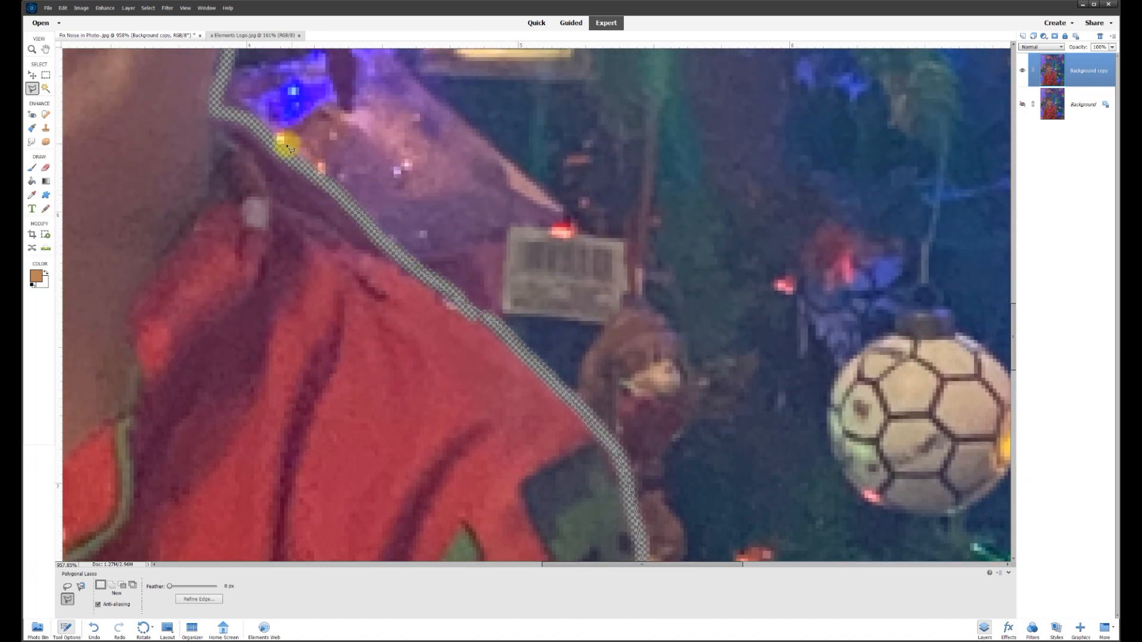
pyautogui.click(246, 121)
pyautogui.click(219, 113)
# Step: Continue the Polygonal Lasso outline along the erased line past the right-hand ear and around the top of the boy's head
pyautogui.click(773, 420)
pyautogui.click(807, 408)
pyautogui.click(848, 331)
pyautogui.click(861, 241)
pyautogui.click(830, 107)
pyautogui.click(771, 275)
pyautogui.click(659, 177)
pyautogui.click(571, 150)
pyautogui.click(400, 177)
pyautogui.click(271, 238)
pyautogui.click(184, 382)
pyautogui.click(161, 520)
# Step: Trace the Polygonal Lasso outline down the left side of the face, shoulder and sleeve, and close the selection below the photo
pyautogui.click(168, 347)
pyautogui.click(226, 468)
pyautogui.click(265, 529)
pyautogui.click(345, 318)
pyautogui.click(310, 397)
pyautogui.click(193, 492)
pyautogui.click(426, 277)
pyautogui.click(340, 370)
pyautogui.click(294, 546)
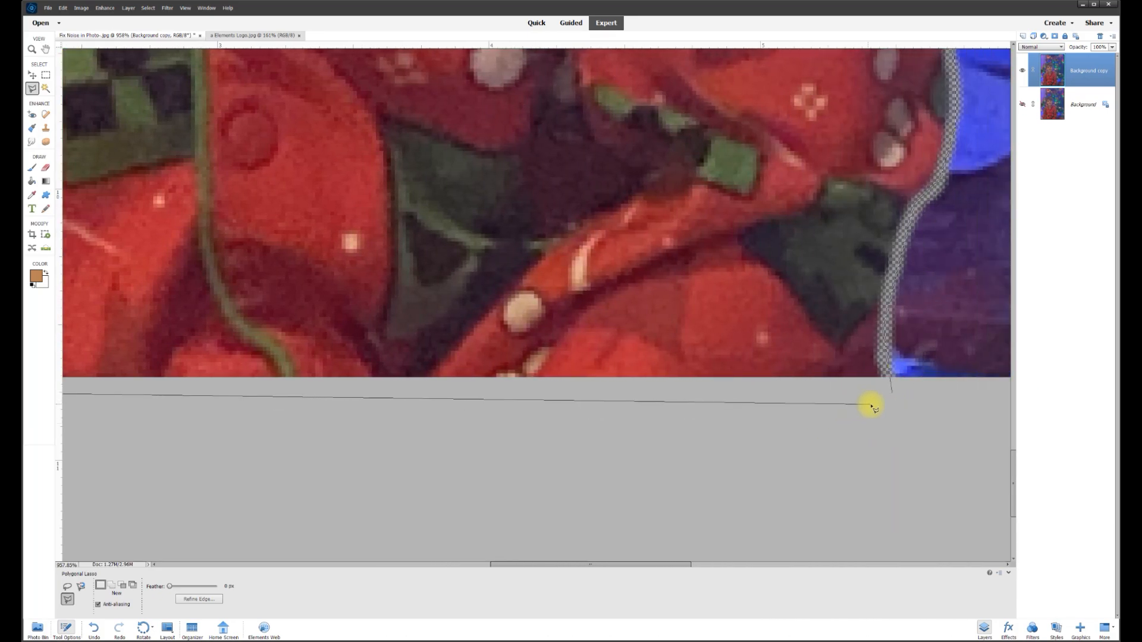
pyautogui.doubleClick(872, 406)
# Step: Try deleting the selected boy from the Background copy layer, and undo the deletion
pyautogui.scroll(-10, 941, 181)
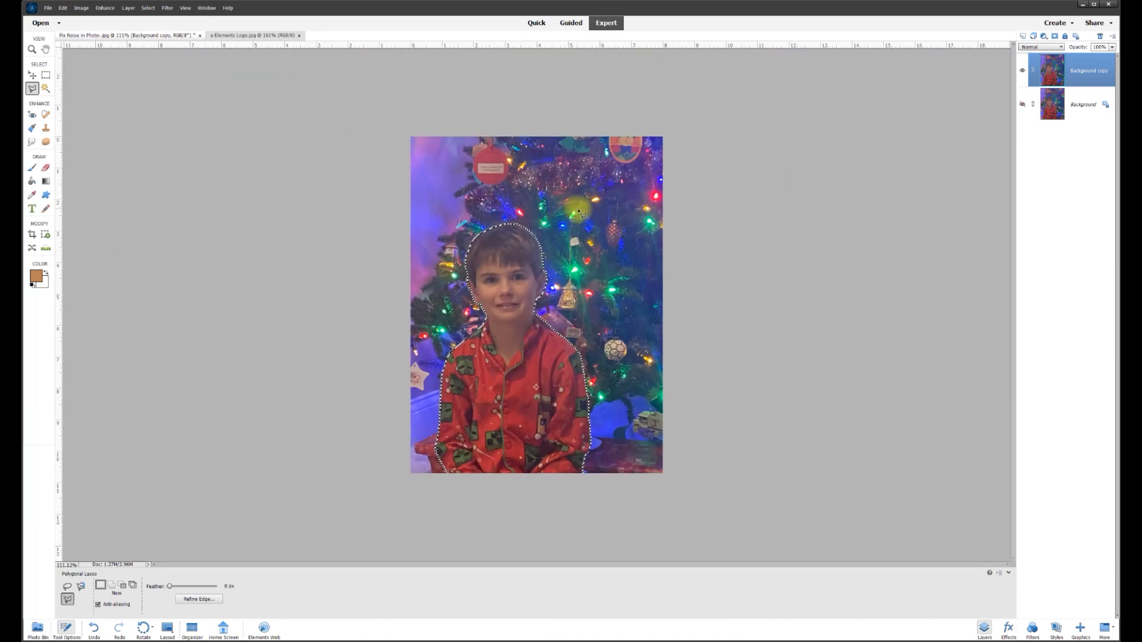
pyautogui.scroll(1, 623, 381)
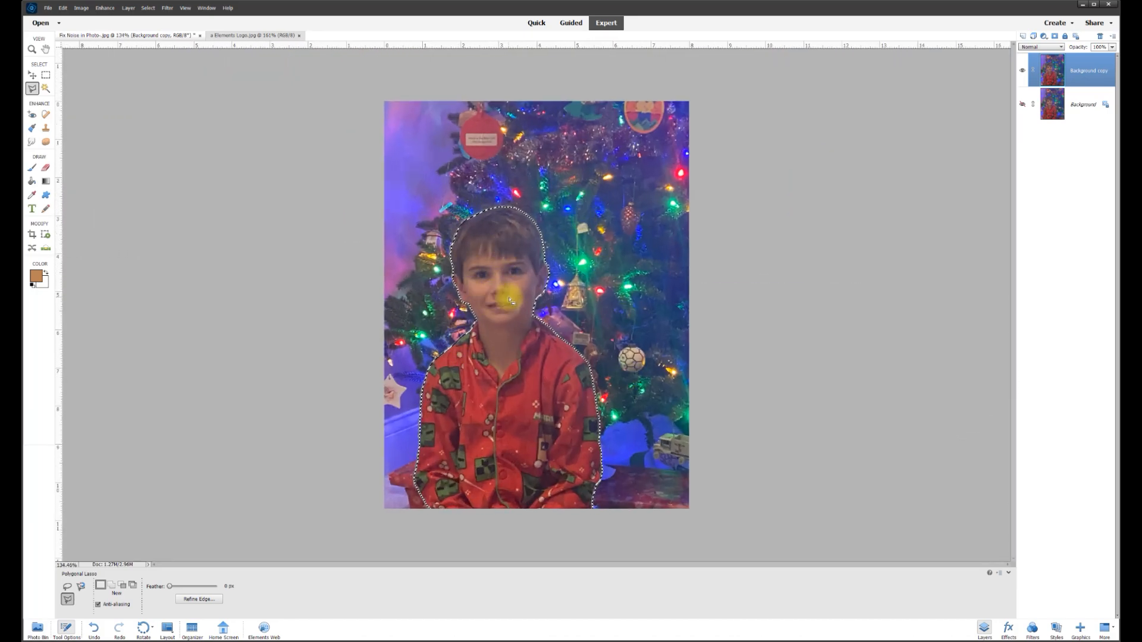
pyautogui.scroll(-1, 510, 301)
pyautogui.scroll(2, 511, 300)
pyautogui.press('Delete')
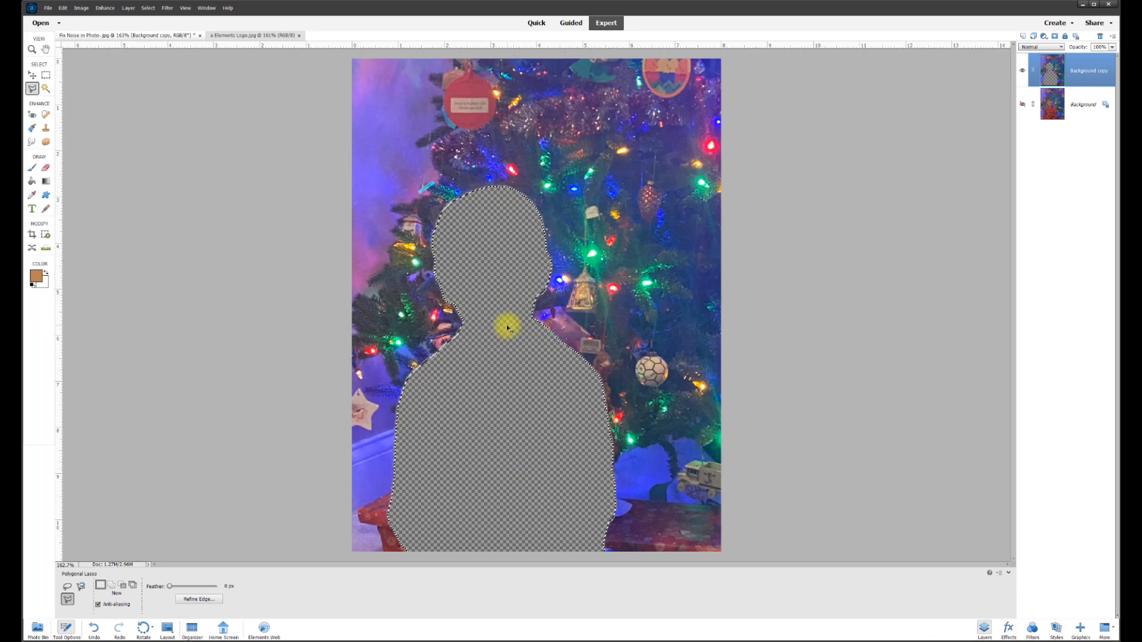
pyautogui.hotkey('ctrl', 'z')
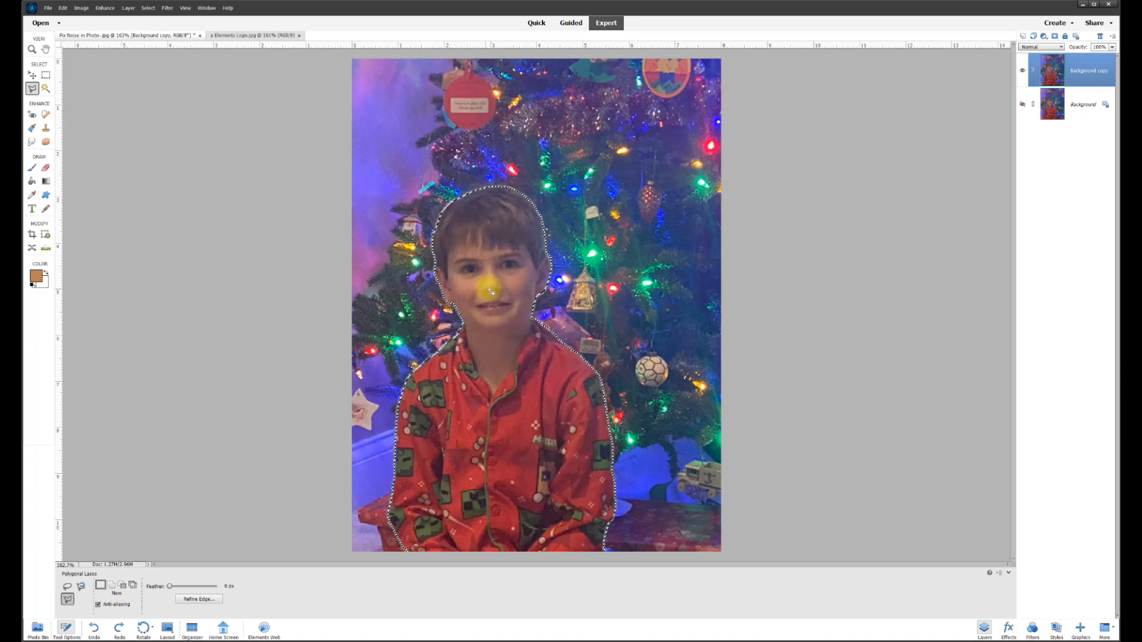
# Step: Invert the selection to delete everything around the boy on the Background copy layer, deselect, and show the Background layer again
pyautogui.rightClick(492, 291)
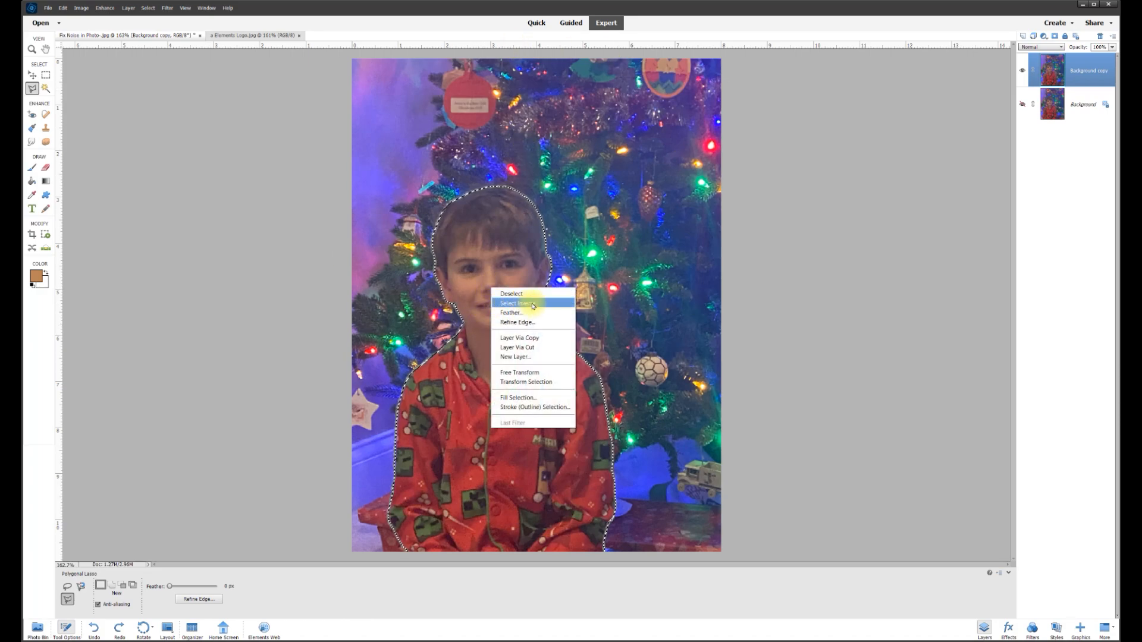
pyautogui.click(517, 304)
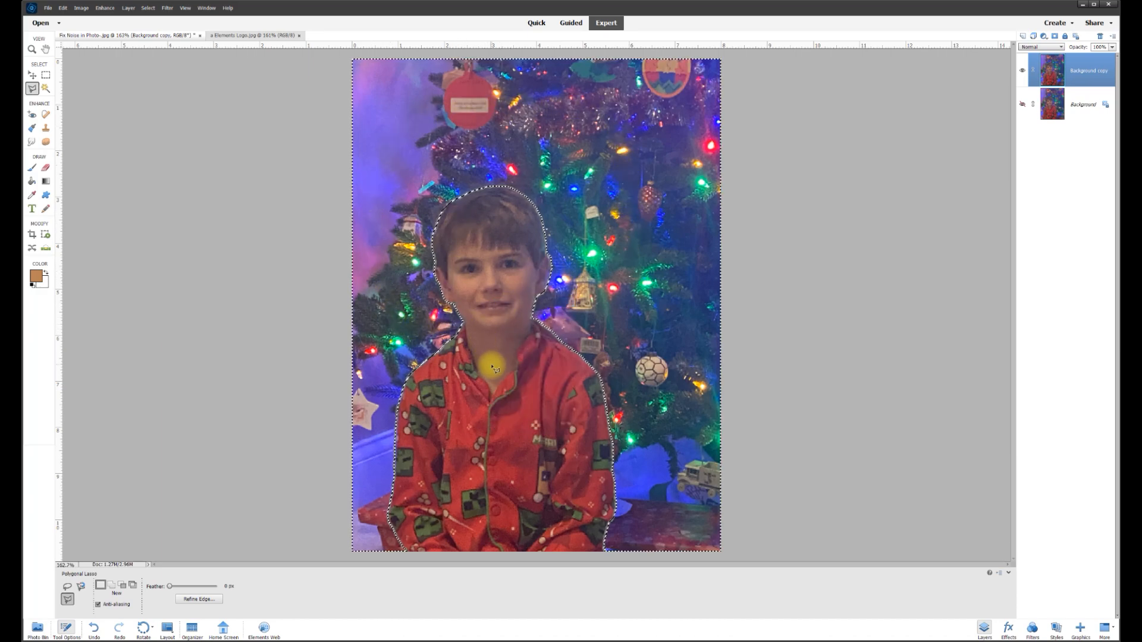
pyautogui.press('Delete')
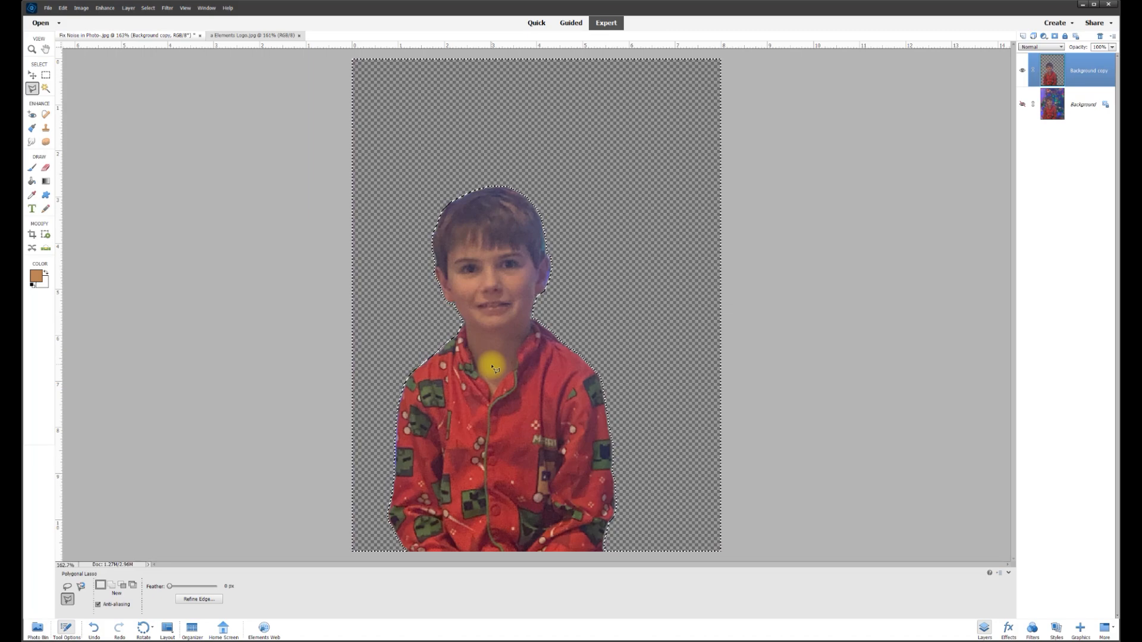
pyautogui.hotkey('ctrl', 'd')
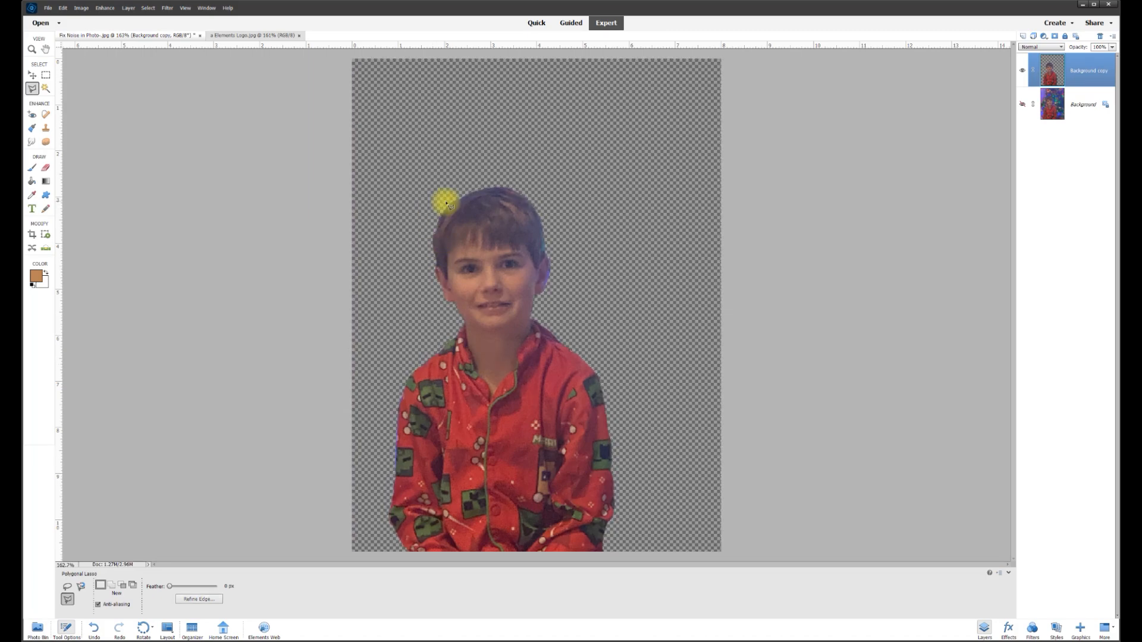
pyautogui.click(1021, 105)
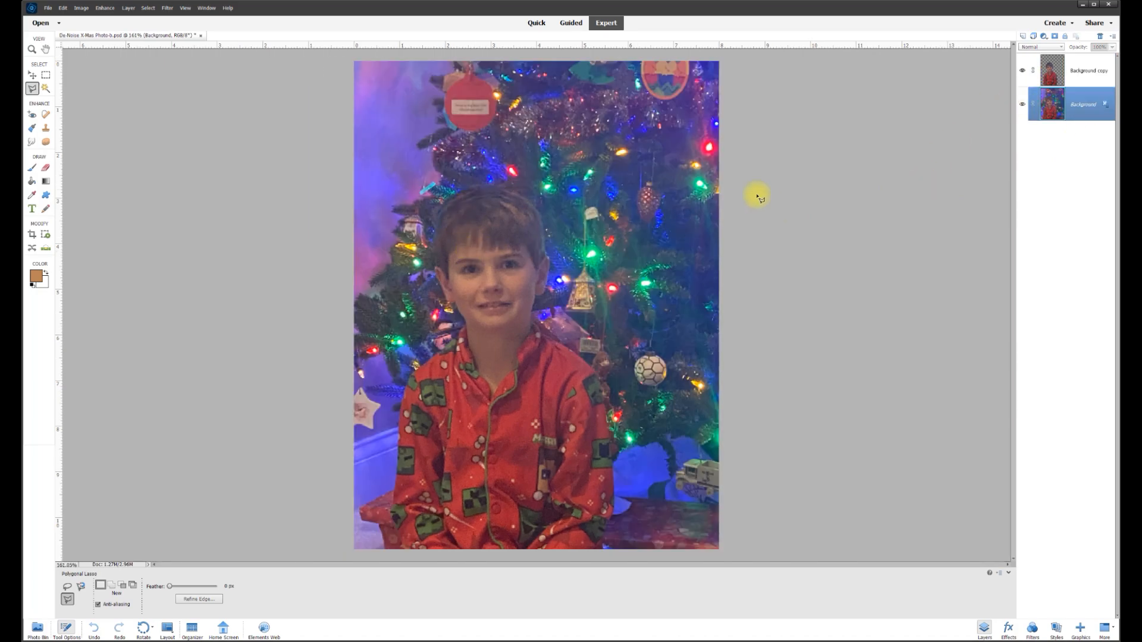
# Step: Select the cut-out boy's layer in the photo with the Move tool
pyautogui.click(33, 75)
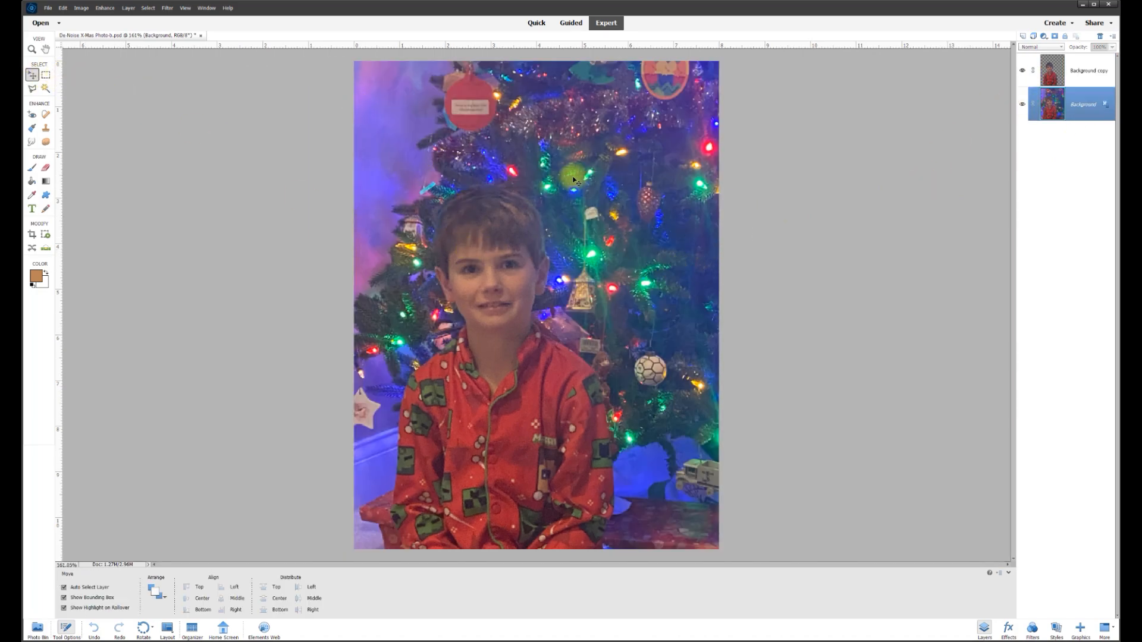
pyautogui.click(493, 262)
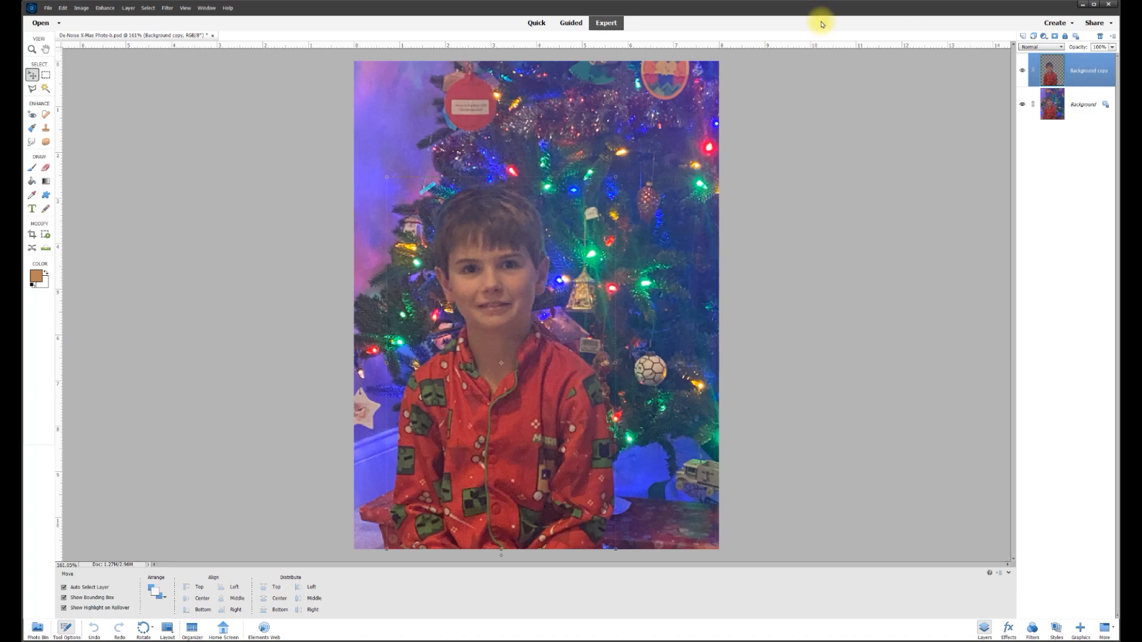
# Step: Try Auto Smart Fix on the boy's Background copy layer
pyautogui.click(104, 8)
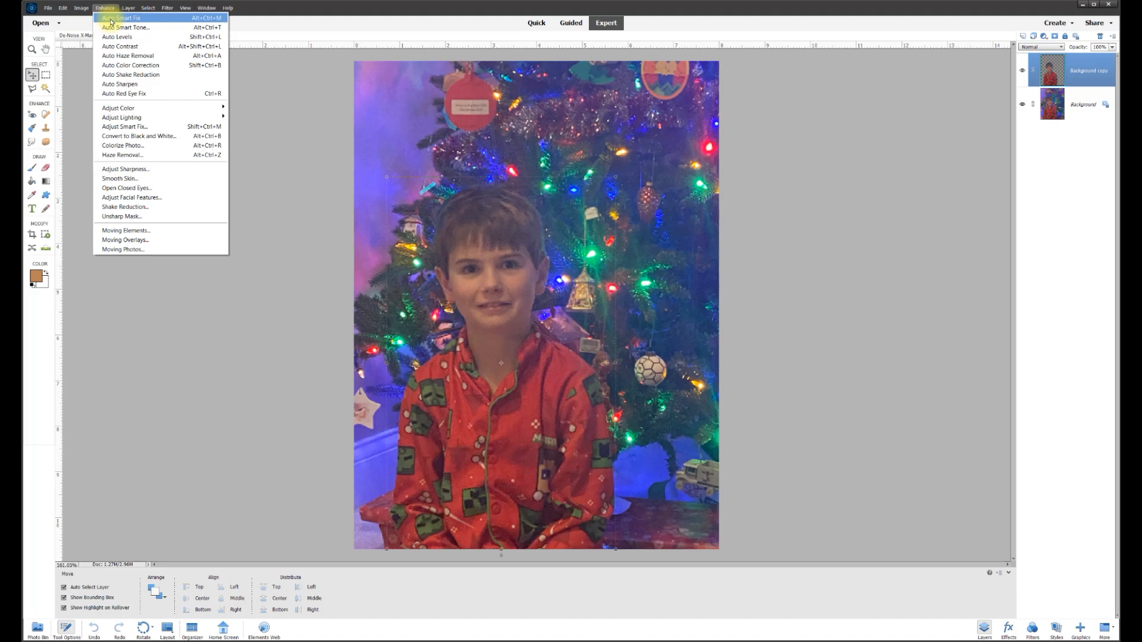
pyautogui.click(111, 20)
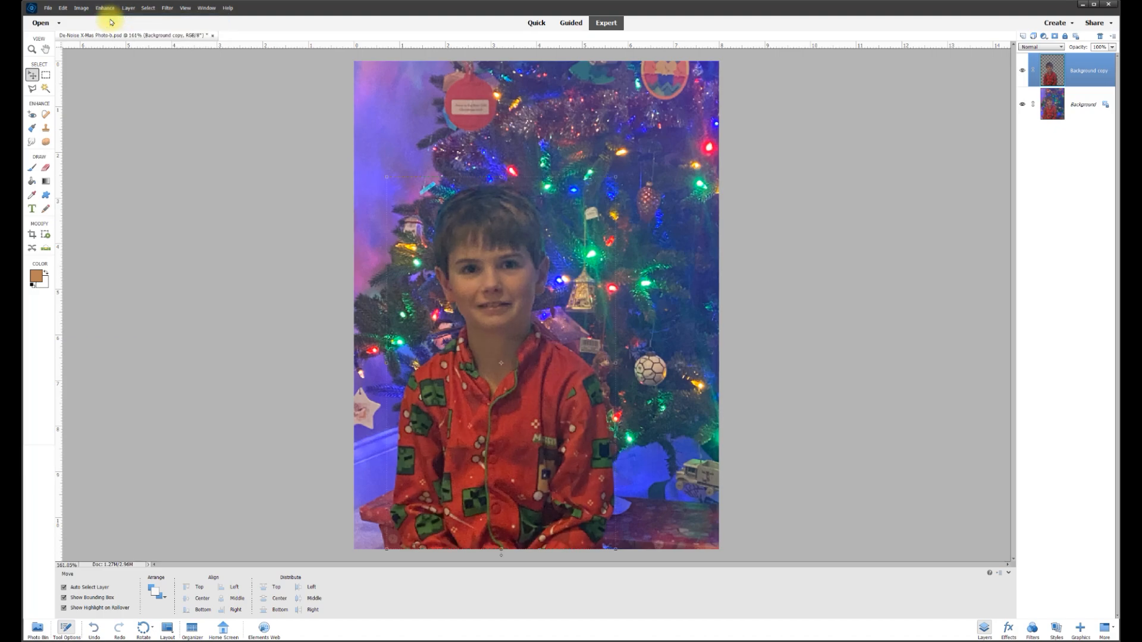
pyautogui.scroll(2, 351, 319)
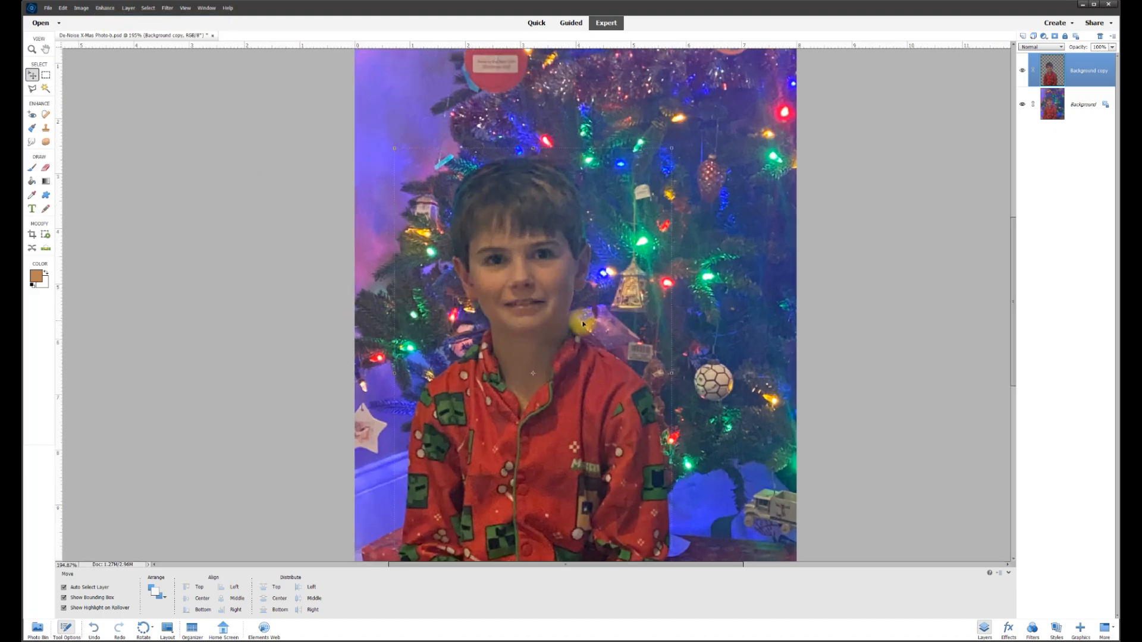
pyautogui.moveTo(1014, 331); pyautogui.dragTo(1018, 343)
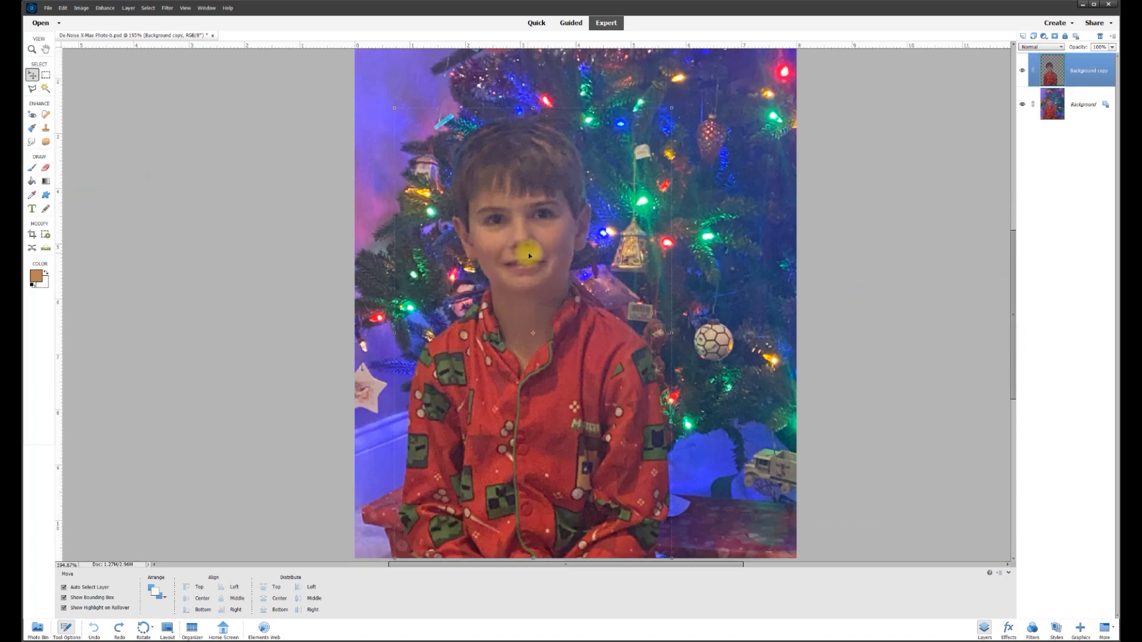
# Step: Adjust the boy's layer with Brightness/Contrast, setting brightness to 49 and contrast to 28, and compare the preview off and on before applying
pyautogui.click(103, 9)
pyautogui.moveTo(110, 122)
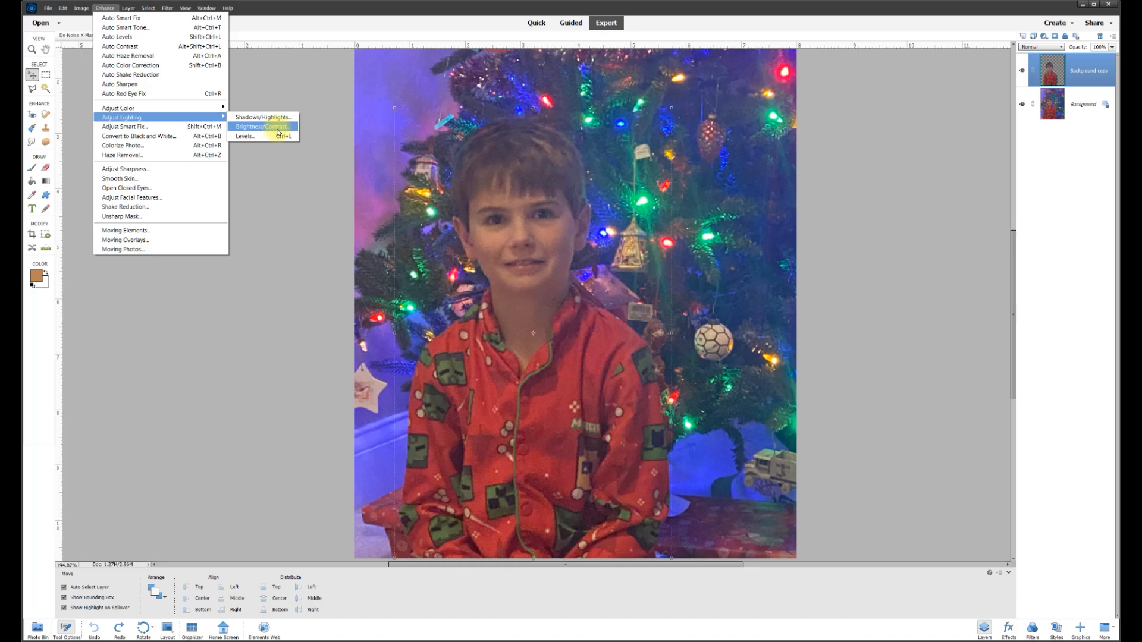
pyautogui.click(278, 131)
pyautogui.moveTo(271, 139)
pyautogui.mouseDown()
pyautogui.moveTo(234, 138)
pyautogui.moveTo(306, 138)
pyautogui.moveTo(222, 151)
pyautogui.moveTo(298, 151)
pyautogui.moveTo(278, 155)
pyautogui.moveTo(275, 138)
pyautogui.moveTo(283, 155)
pyautogui.moveTo(263, 153)
pyautogui.moveTo(296, 151)
pyautogui.moveTo(268, 153)
pyautogui.moveTo(293, 150)
pyautogui.moveTo(281, 151)
pyautogui.moveTo(287, 138)
pyautogui.mouseUp()
pyautogui.moveTo(281, 150); pyautogui.dragTo(284, 151)
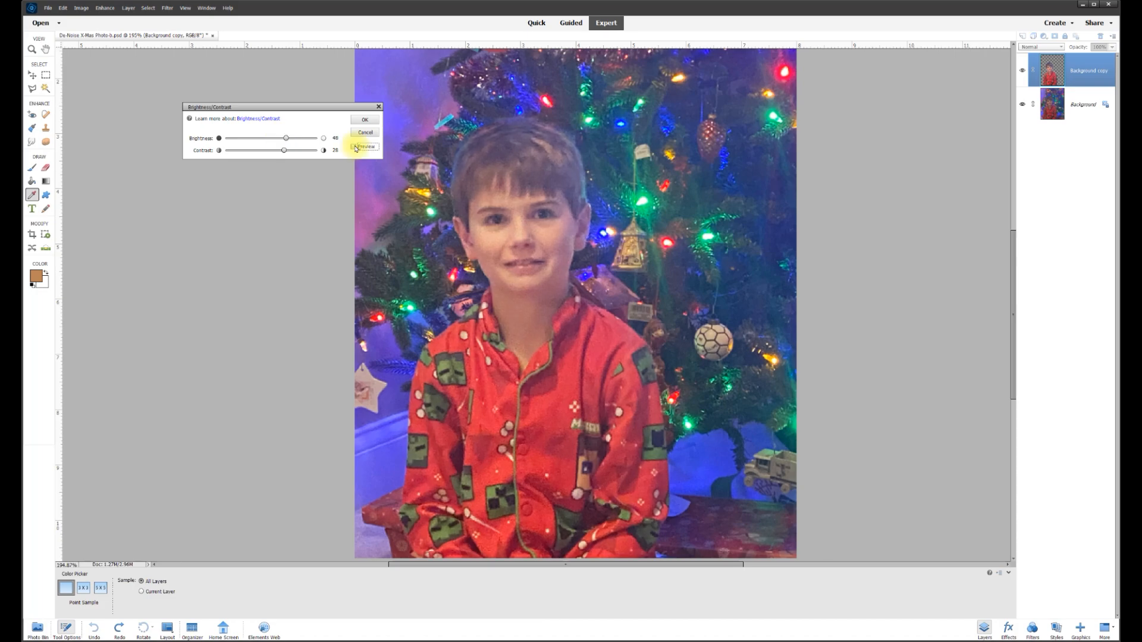
pyautogui.click(356, 148)
pyautogui.click(355, 147)
pyautogui.click(365, 119)
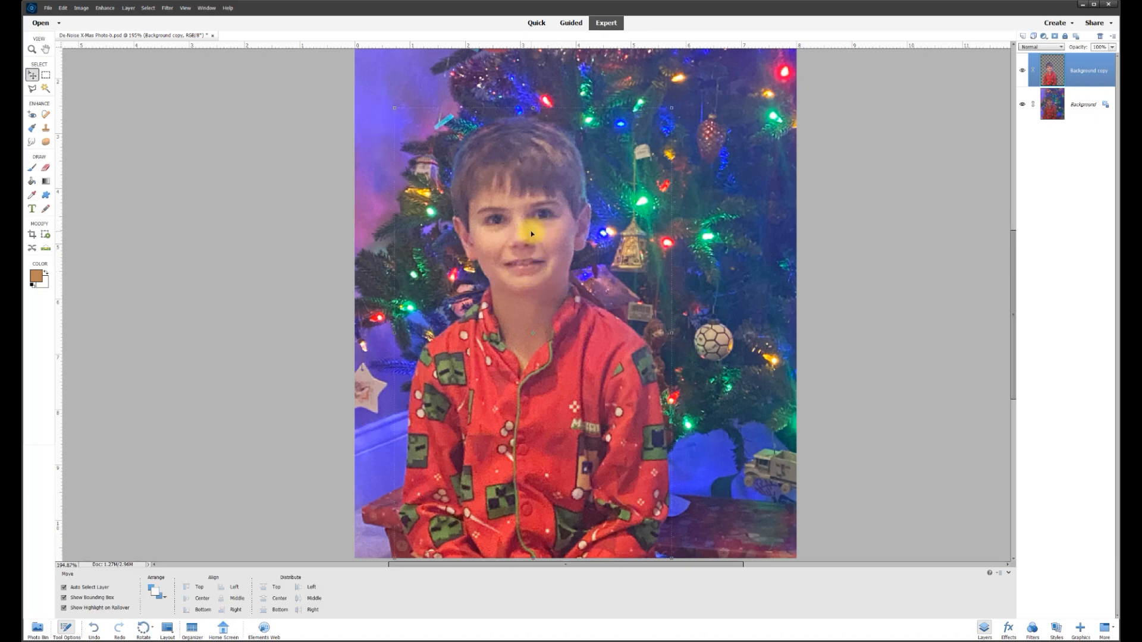
# Step: Apply Auto Haze Removal to the Background copy layer with the boy and to the Background layer
pyautogui.click(106, 8)
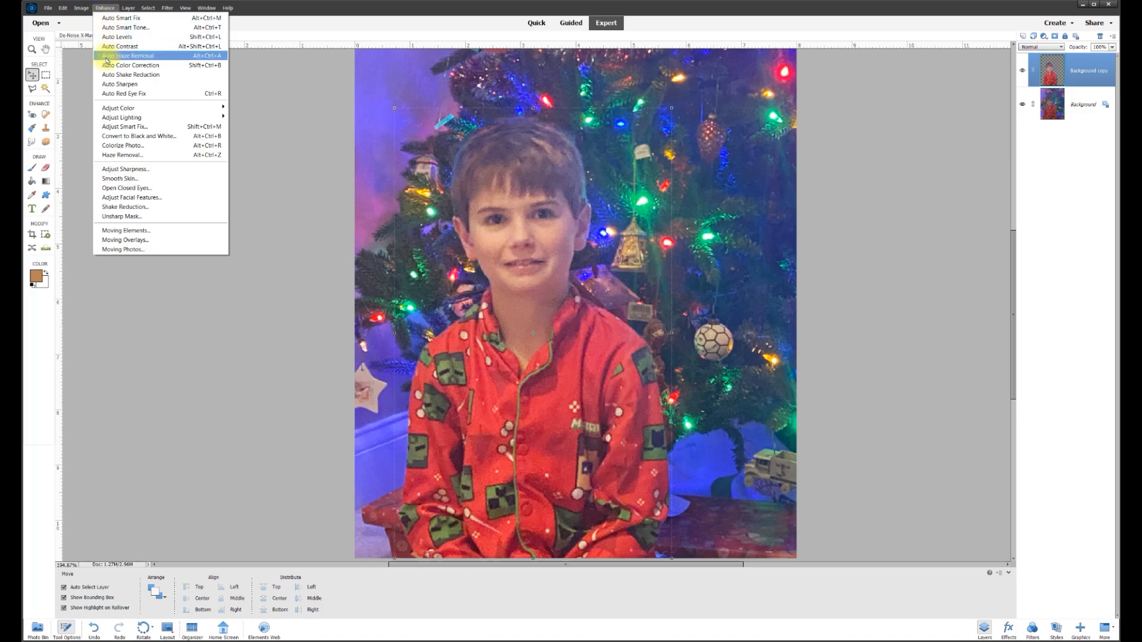
pyautogui.click(137, 56)
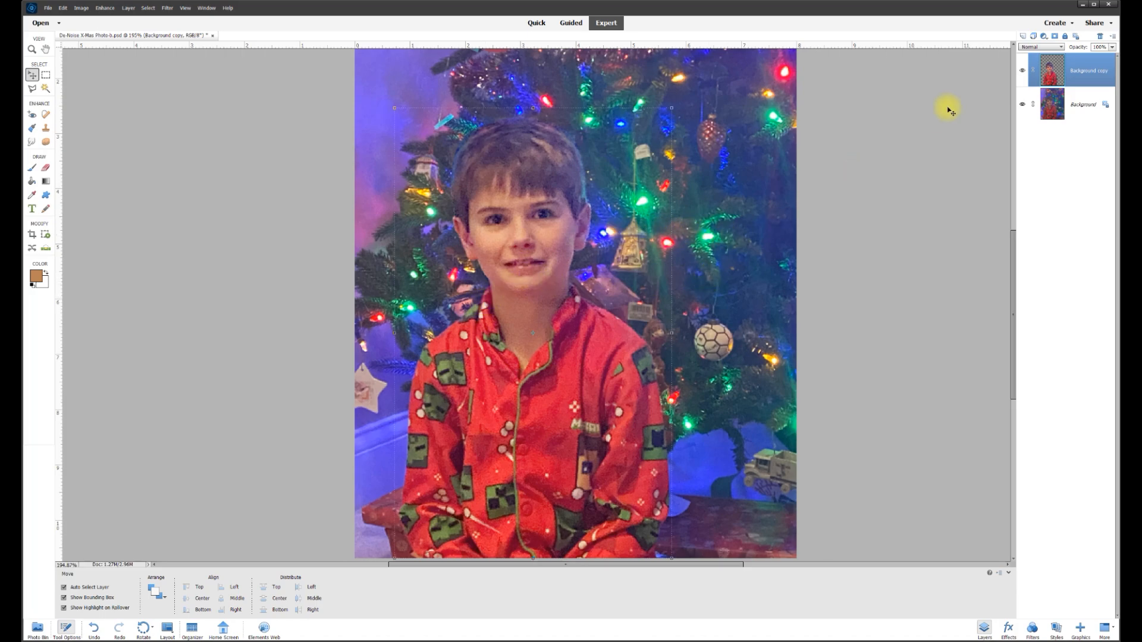
pyautogui.click(1086, 109)
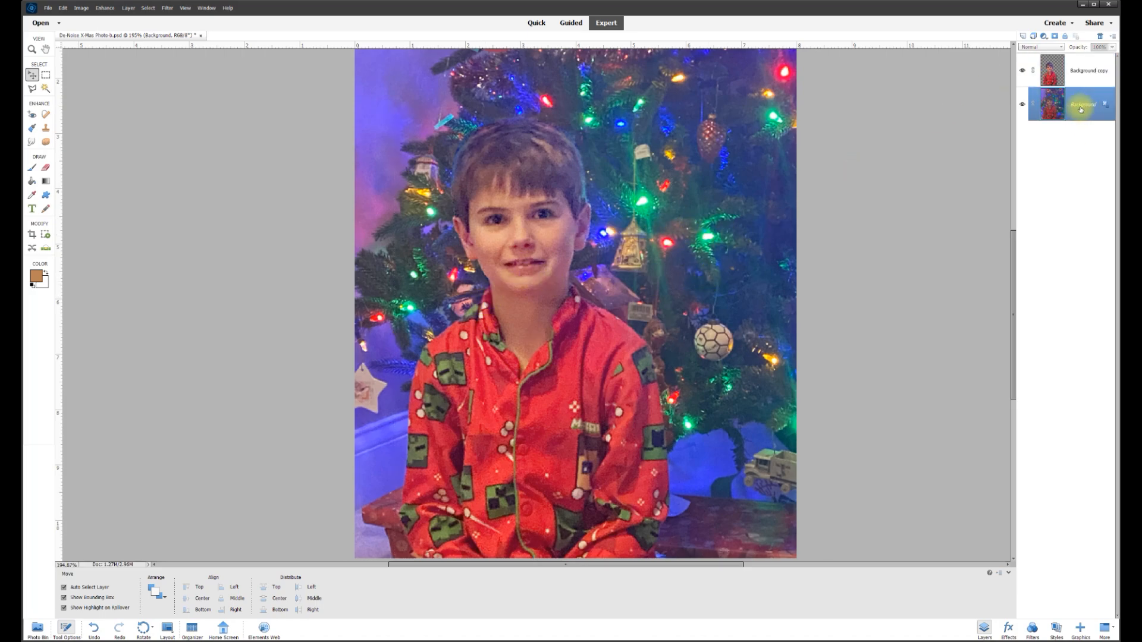
pyautogui.click(104, 9)
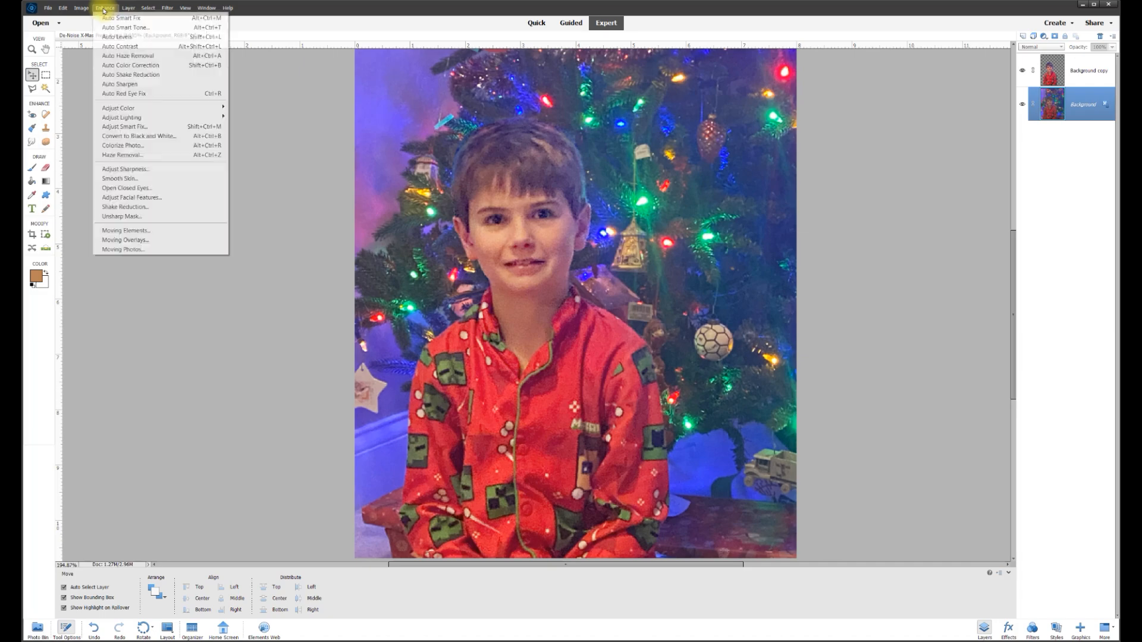
pyautogui.click(152, 56)
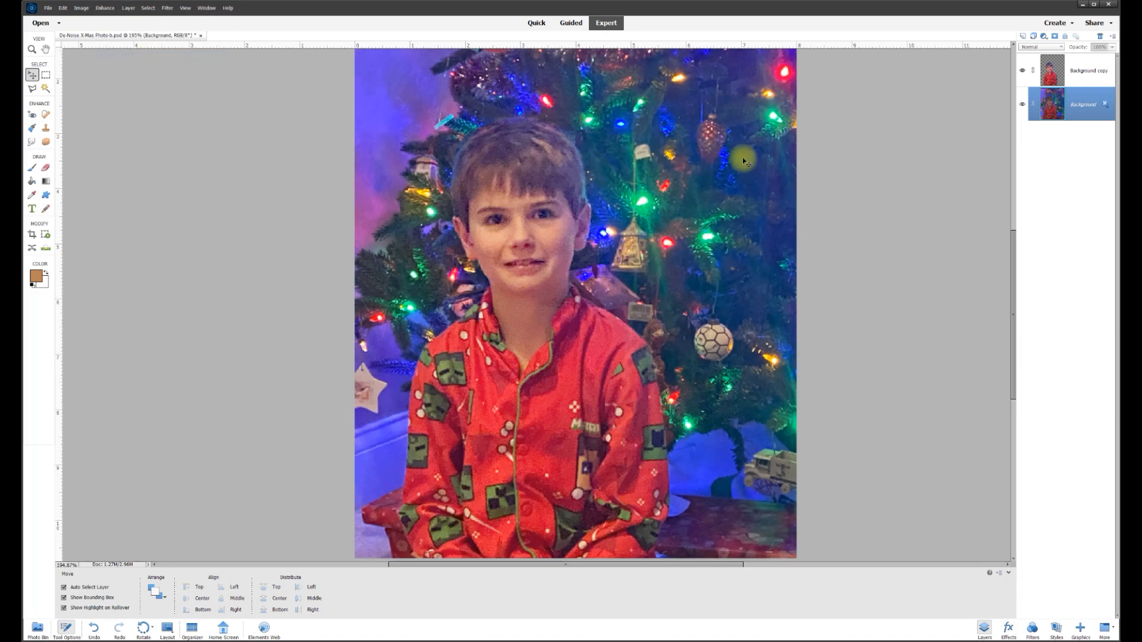
# Step: Compare the whole photo with and without the corrected boy by toggling the Background copy layer's visibility, leaving it shown
pyautogui.scroll(-3, 744, 183)
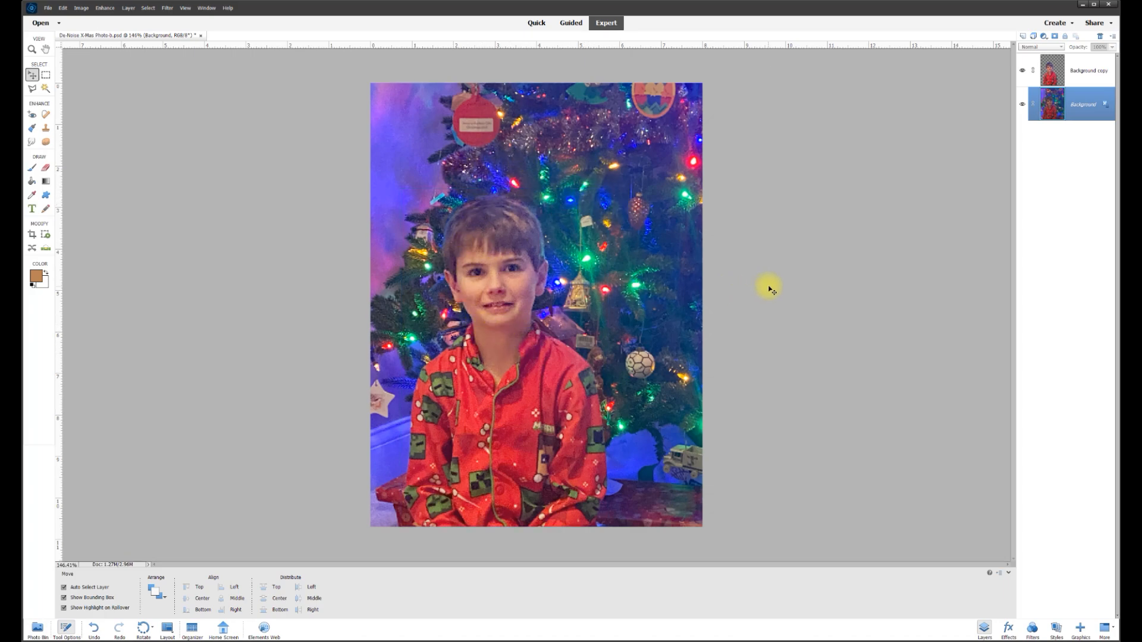
pyautogui.click(1024, 70)
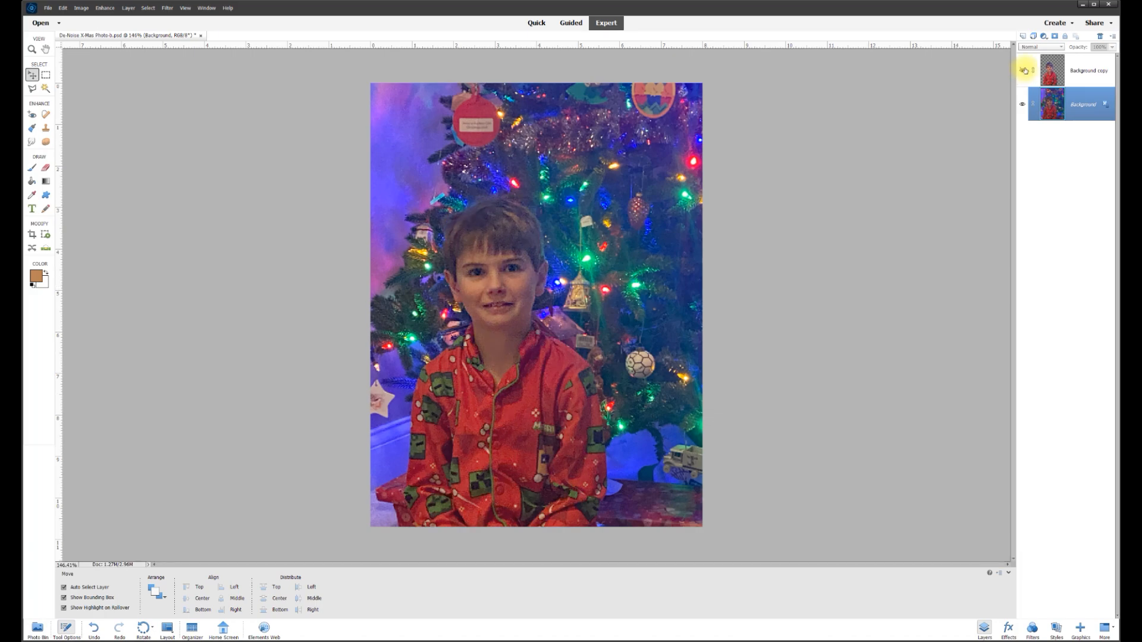
pyautogui.click(1023, 71)
pyautogui.click(1023, 70)
pyautogui.click(1023, 70)
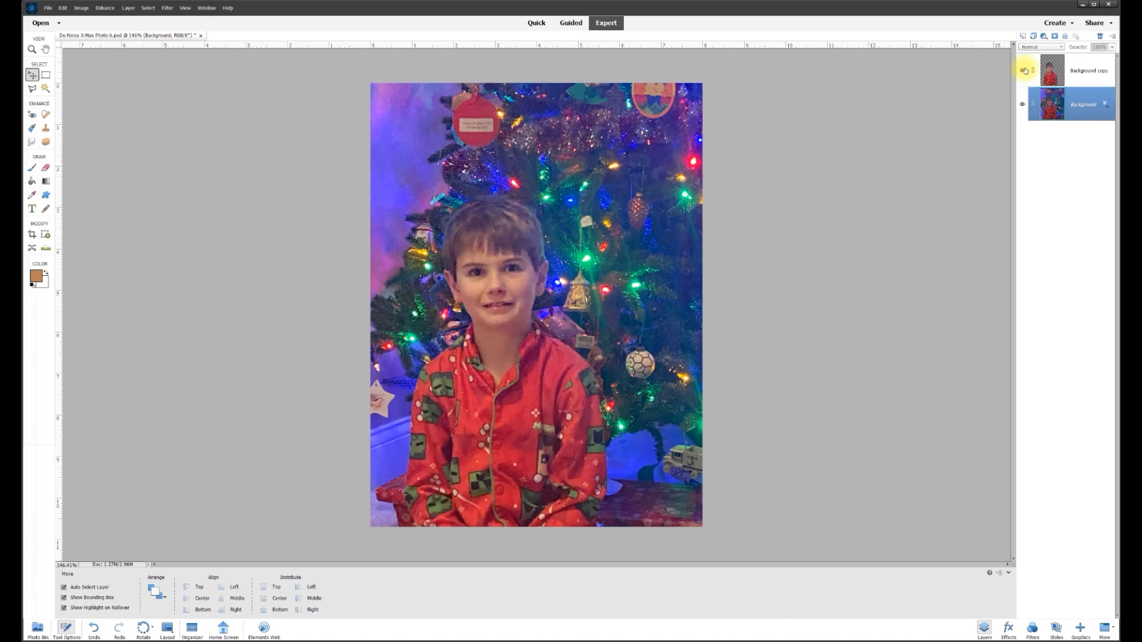